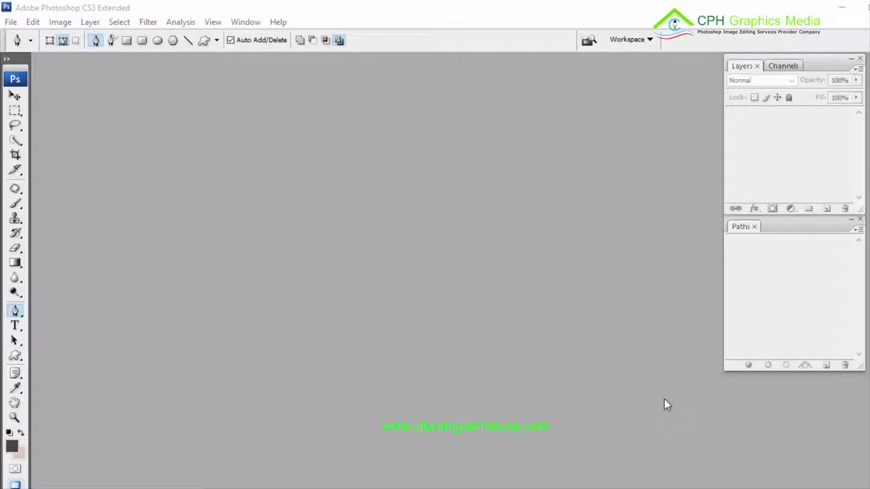
- Open the image file Image masking.jpg and switch the view to full screen mode with menu bar
click(10, 22)
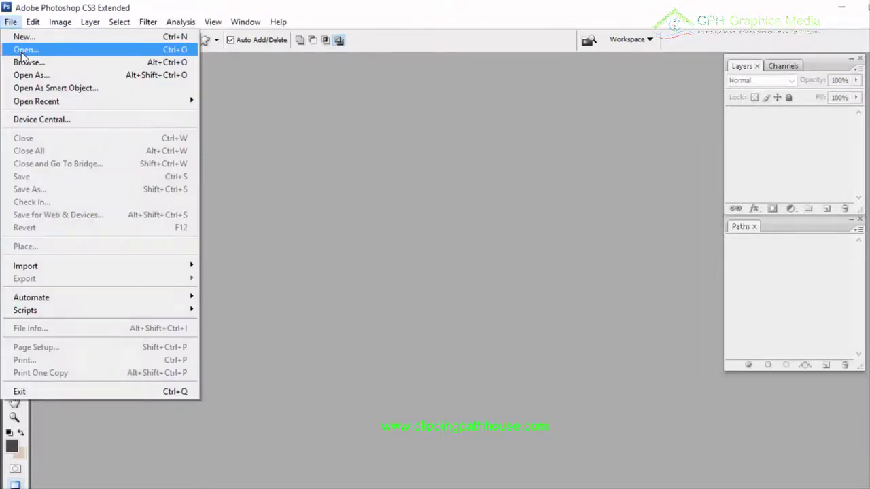
click(22, 51)
click(596, 144)
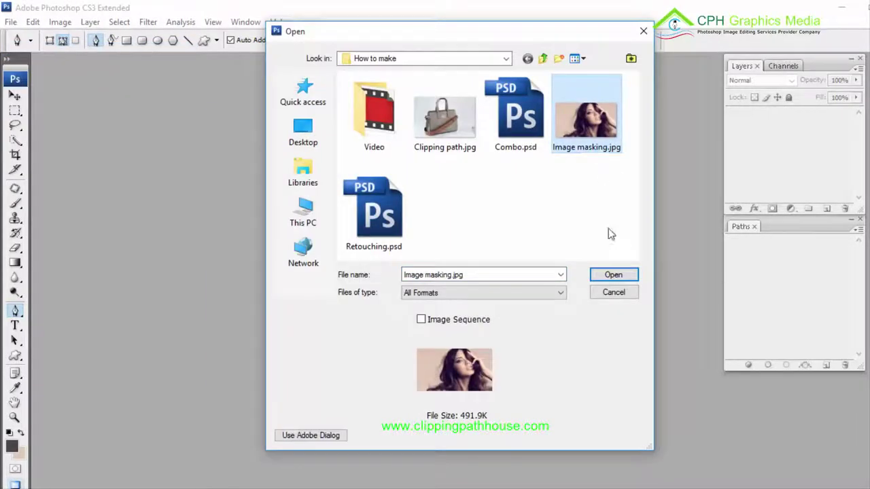
click(604, 273)
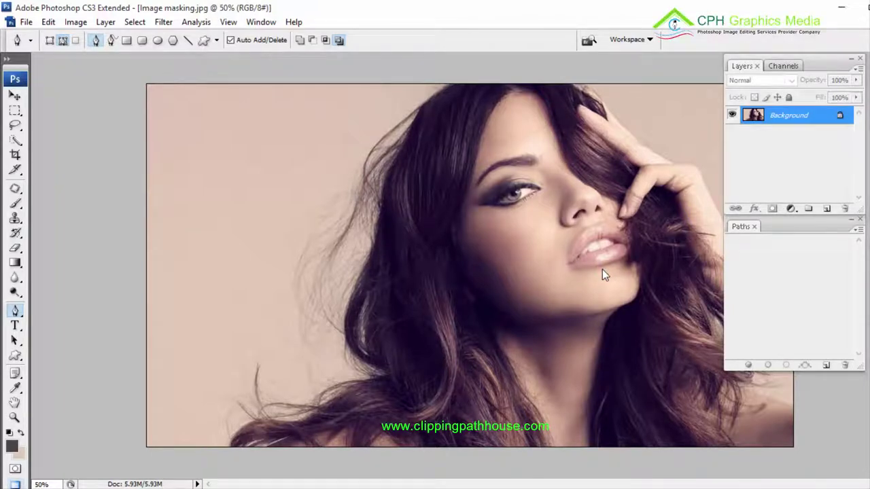
key(f)
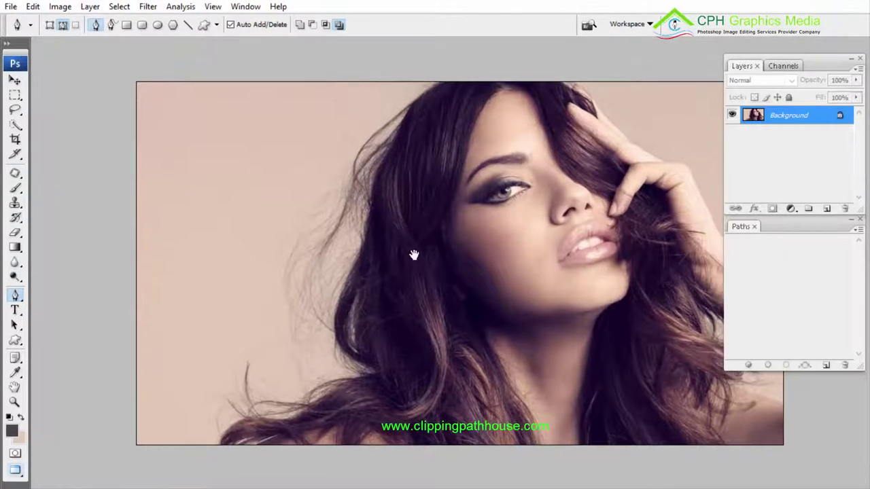
- Examine the loose hair strands along the hair's outer edge up close against the backdrop
drag(411, 260, 562, 141)
drag(398, 136, 501, 327)
drag(489, 108, 458, 283)
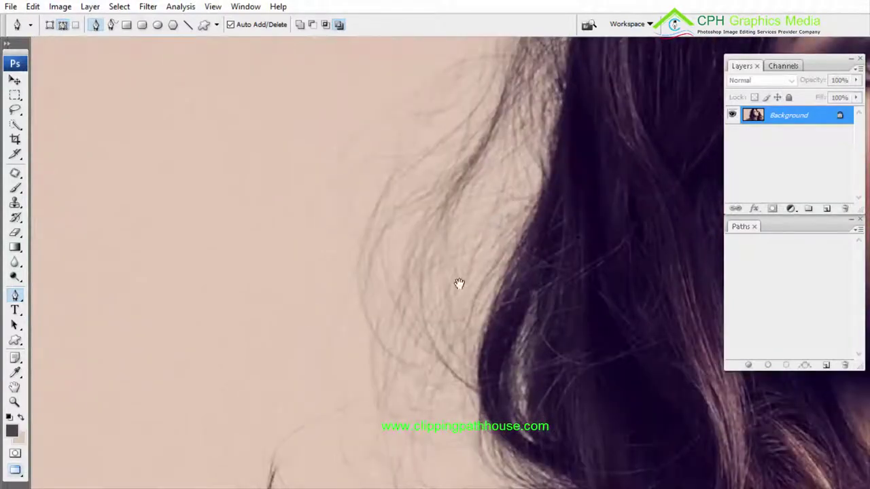
drag(513, 61, 435, 268)
drag(414, 309, 445, 316)
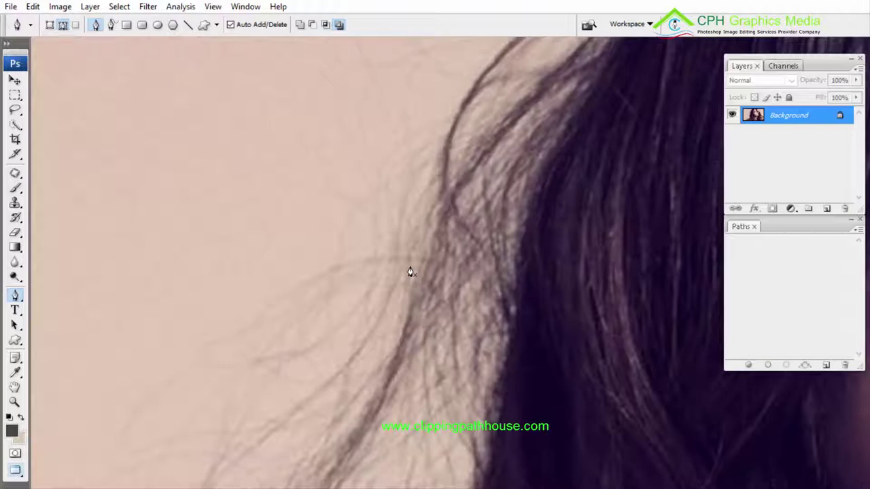
key(ctrl+minus)
key(ctrl+minus)
key(ctrl+minus)
key(ctrl+minus)
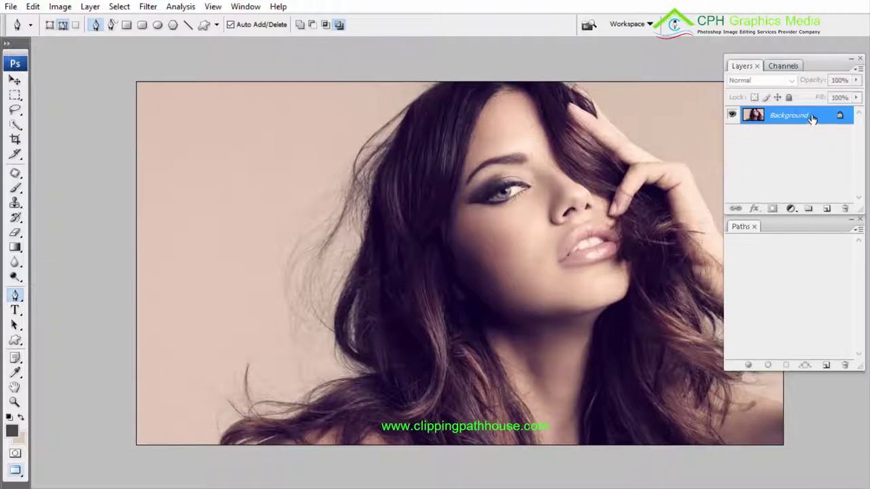
- Duplicate the Background layer twice and make the lower duplicate, Background copy 2, the active layer
drag(812, 118, 826, 205)
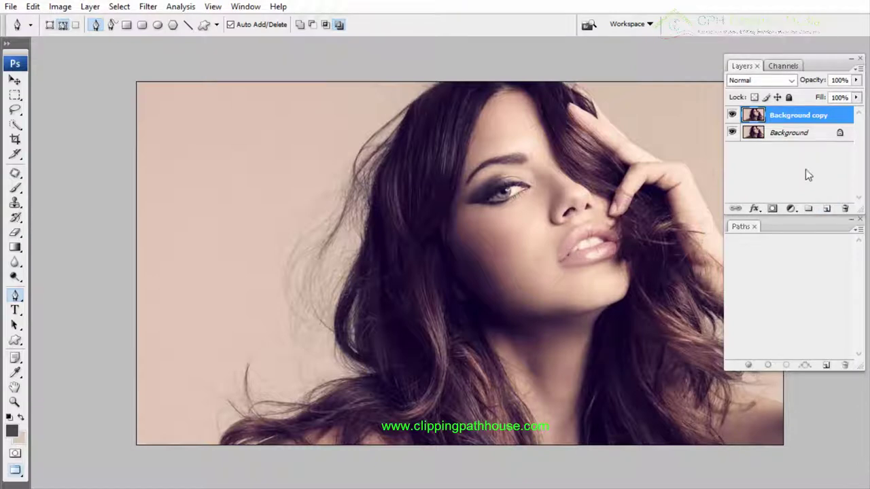
click(794, 140)
key(ctrl+j)
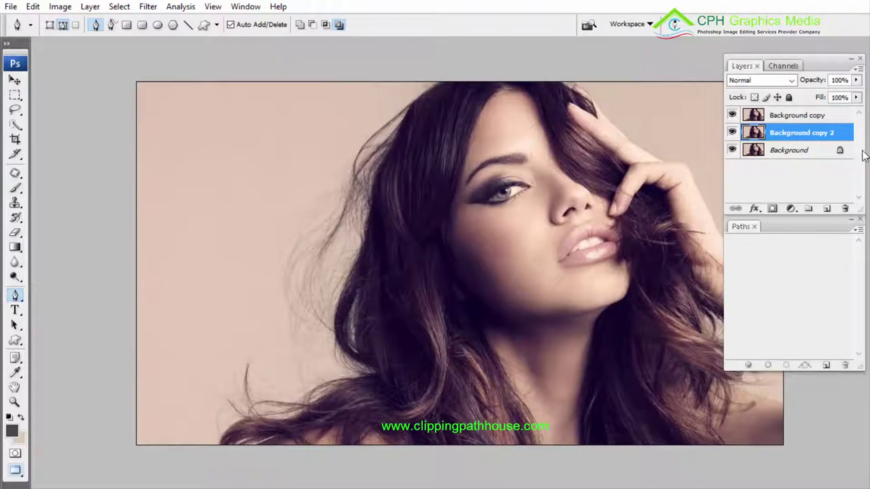
click(788, 117)
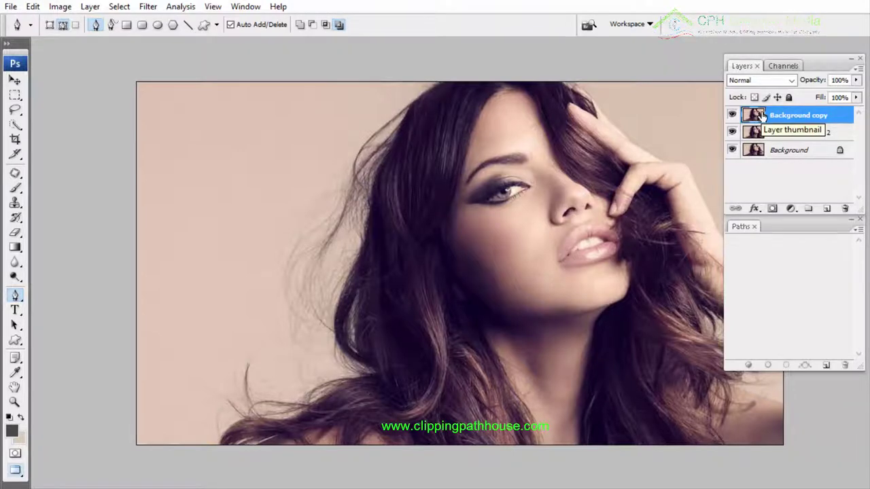
click(776, 133)
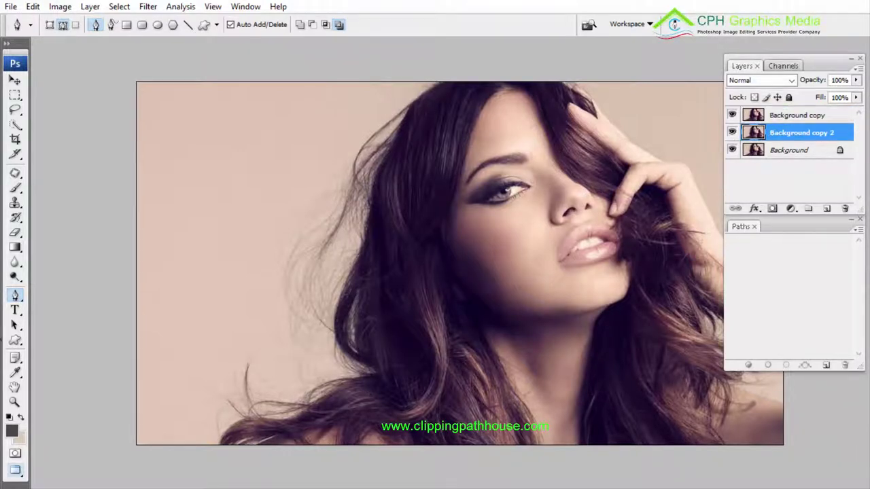
- Set the foreground color to the near-black grey 303031
click(11, 432)
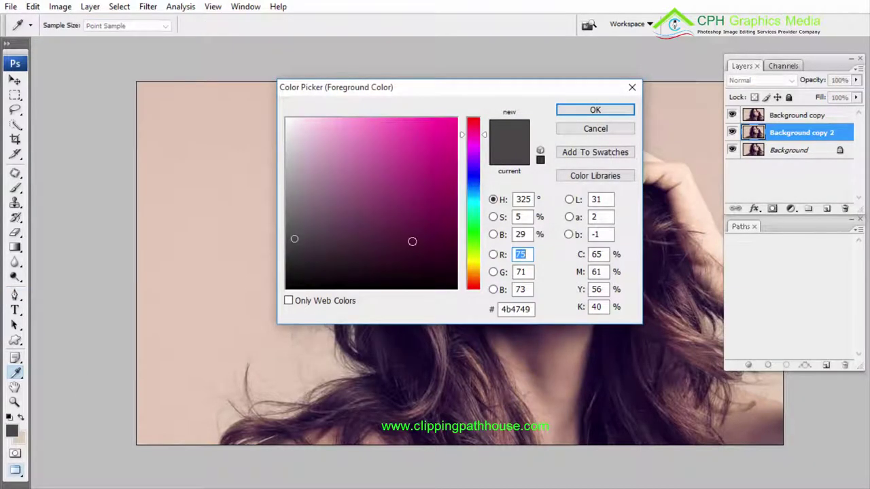
click(474, 172)
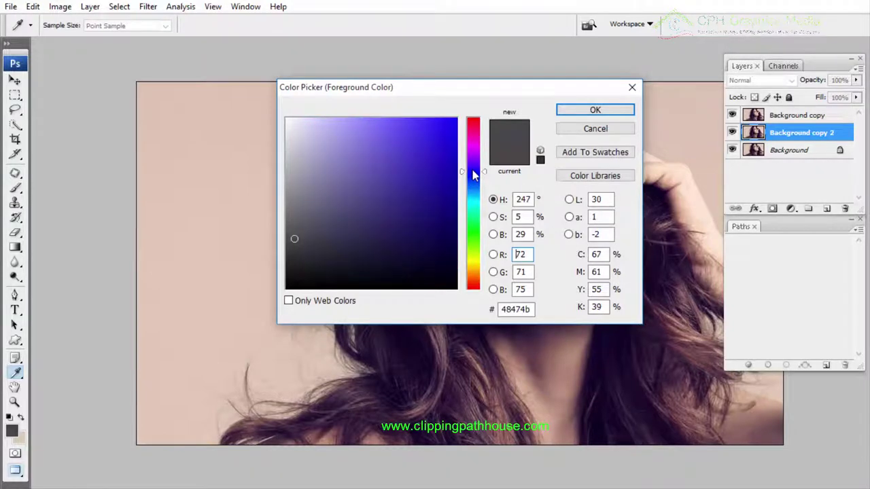
click(443, 128)
mouse_move(445, 125)
mouse_down()
mouse_move(315, 239)
mouse_move(297, 241)
mouse_up()
click(344, 241)
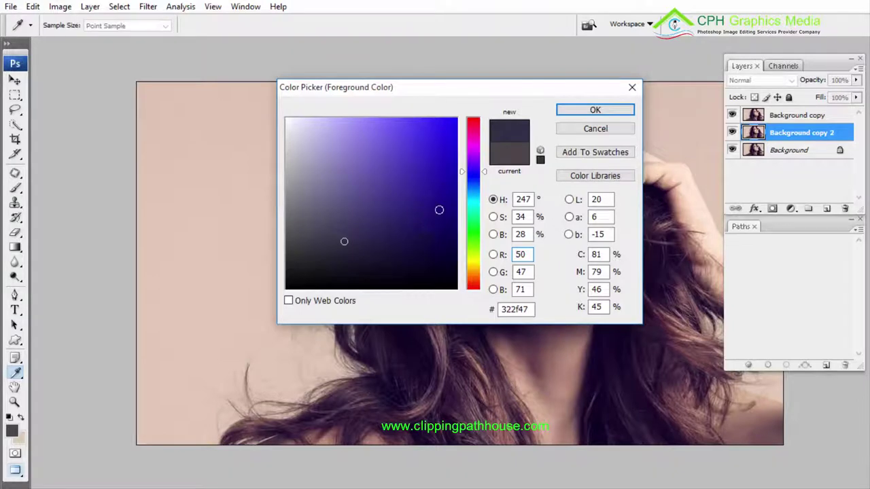
mouse_move(462, 175)
mouse_down()
mouse_move(467, 248)
mouse_move(467, 177)
mouse_move(462, 190)
mouse_up()
click(289, 257)
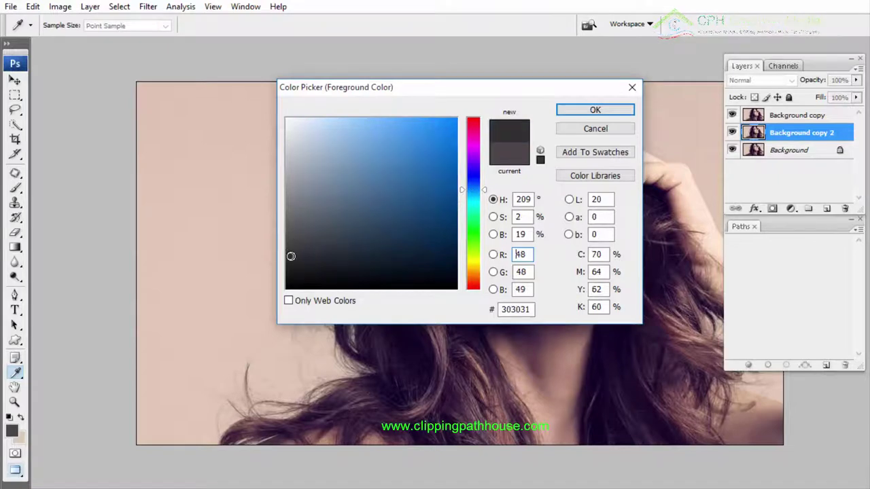
click(578, 110)
key(p)
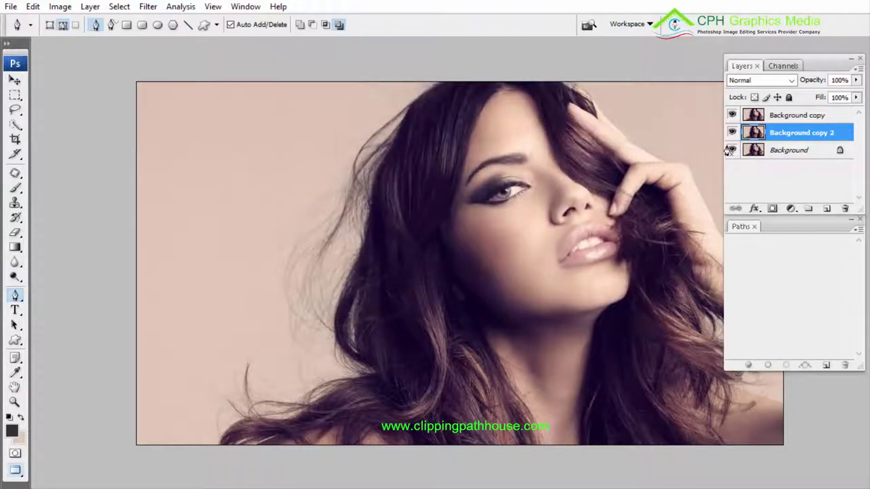
- Set the background color to white (ffffff)
click(21, 437)
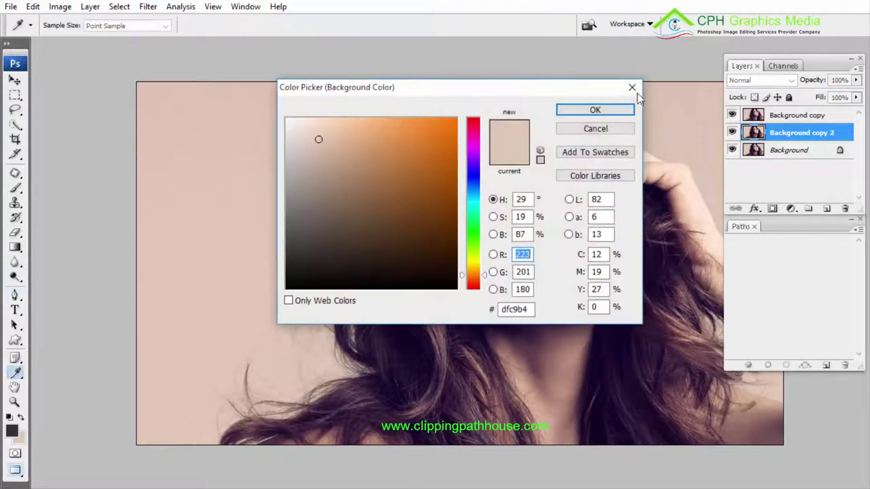
drag(319, 139, 224, 77)
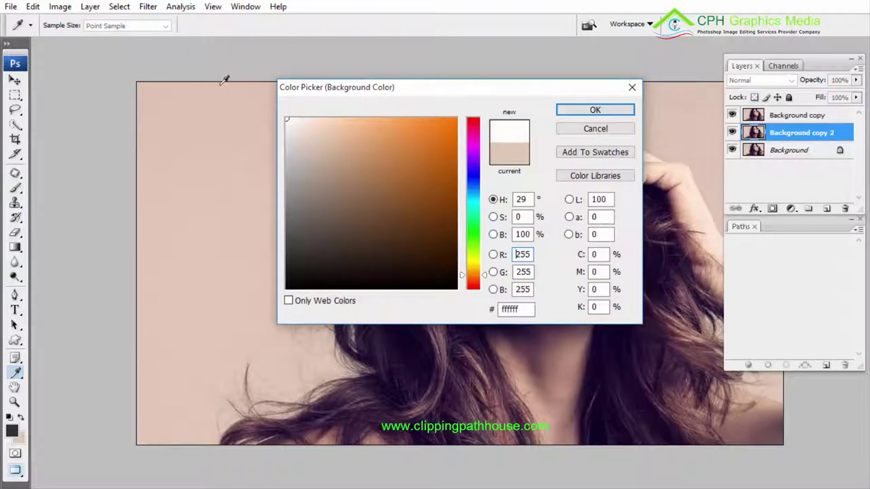
click(595, 110)
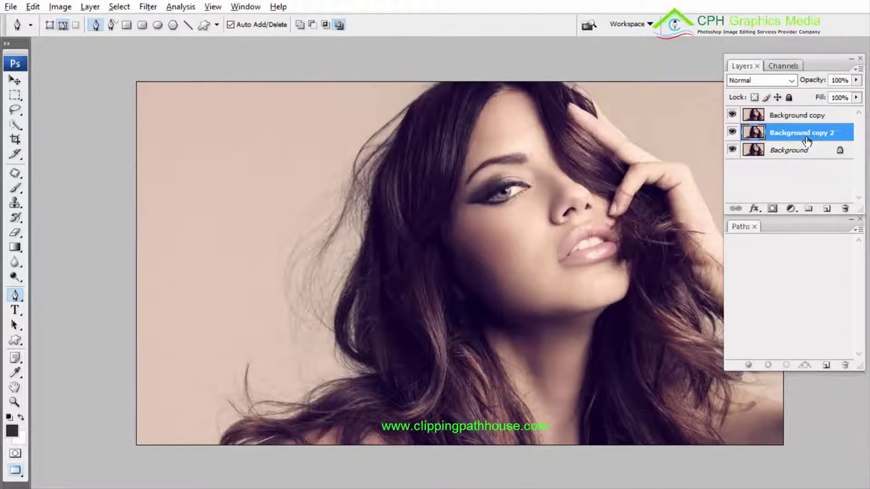
- Fill the Background copy 2 layer with the foreground color and set the foreground color to the grey 494a4a
key(alt+BackSpace)
click(11, 430)
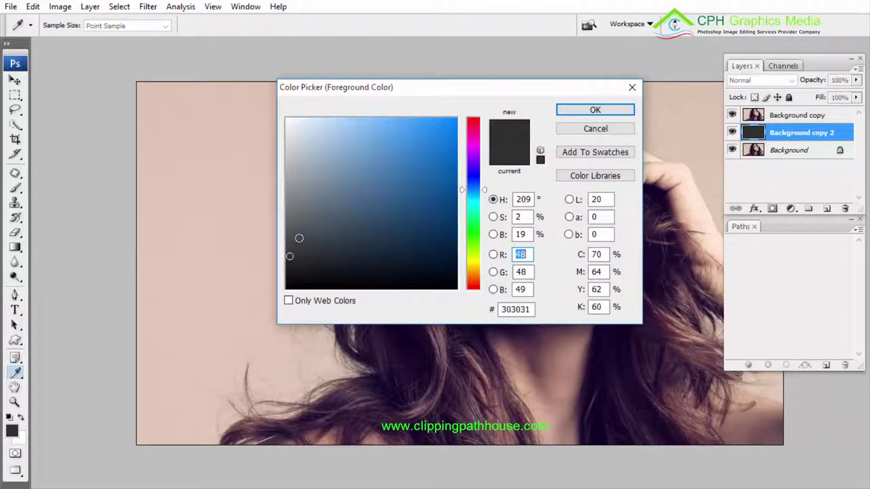
click(288, 239)
click(579, 112)
key(p)
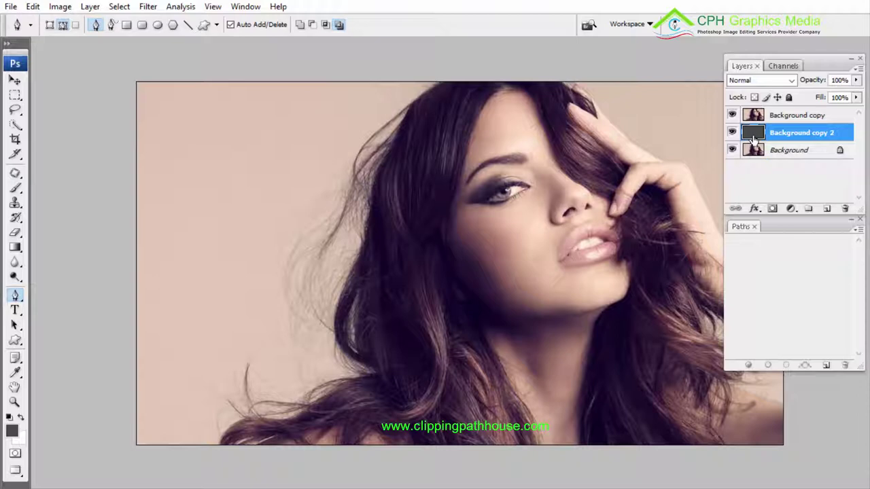
- Fill the Background copy 2 layer with the white background color, and fill it again with the dark grey foreground color
key(ctrl+BackSpace)
click(12, 433)
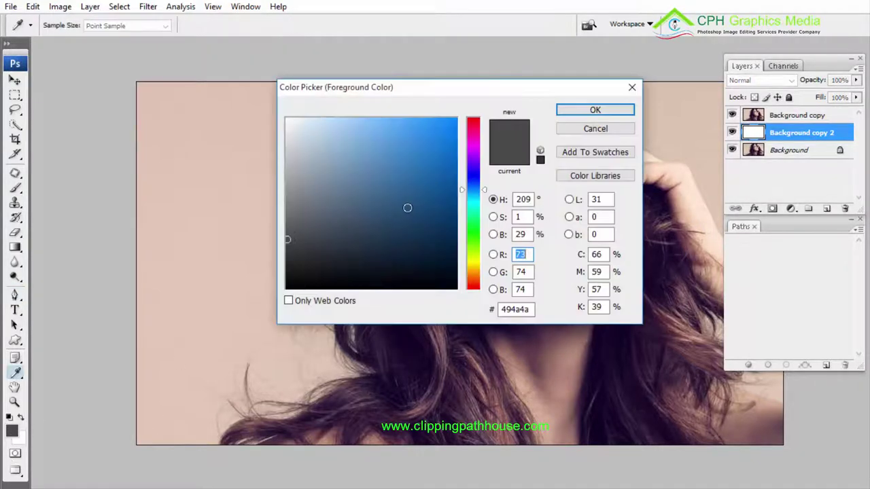
click(586, 131)
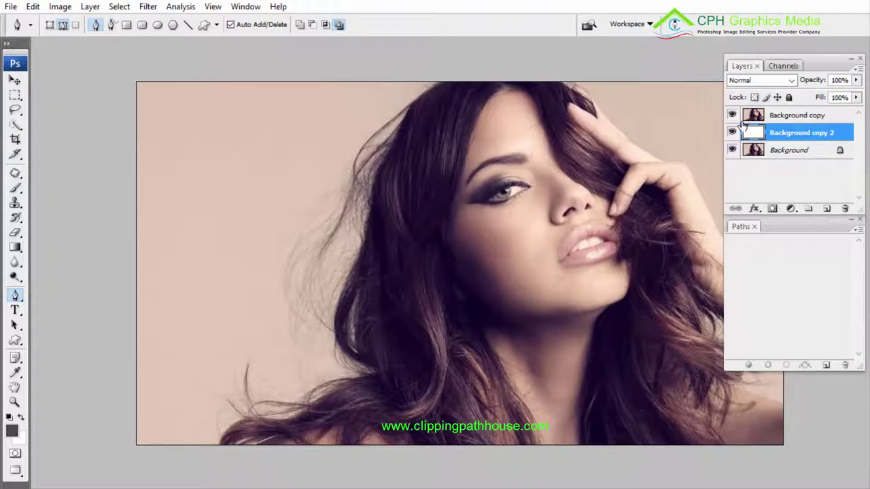
key(alt+BackSpace)
- Activate the Background copy layer and set up the Background Eraser tool with 82% hardness and a 164 px diameter
click(802, 116)
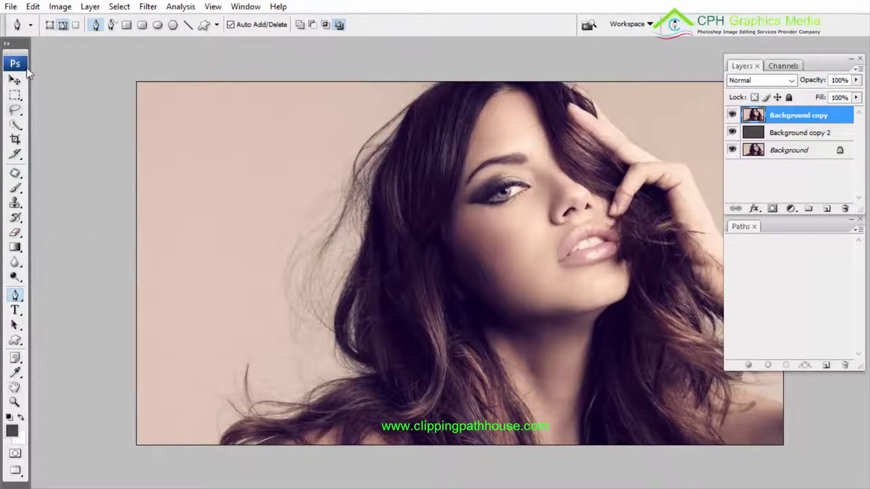
click(17, 235)
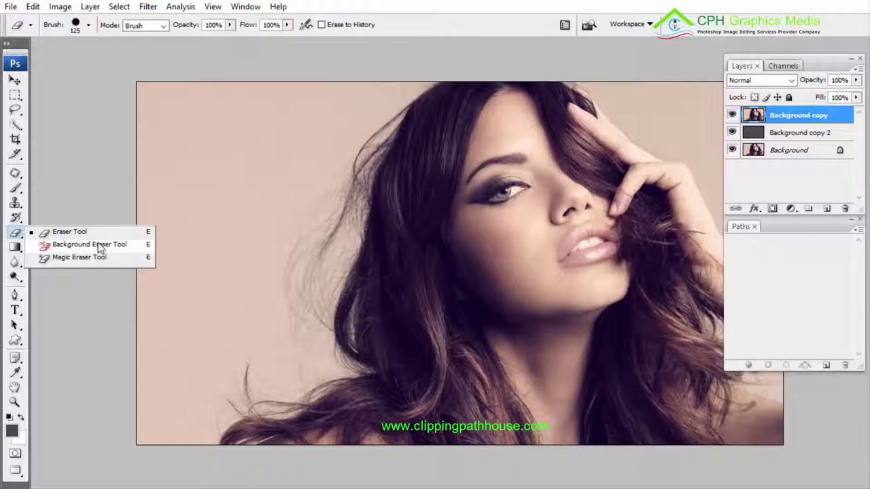
click(100, 248)
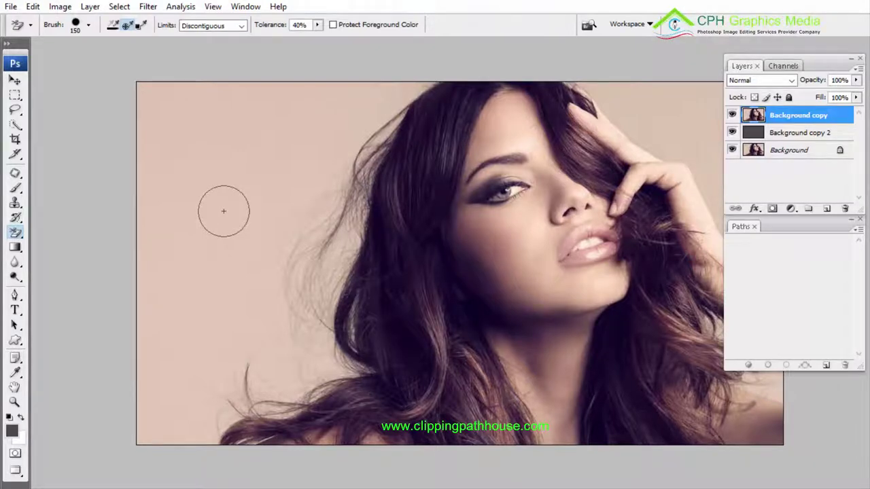
right_click(228, 141)
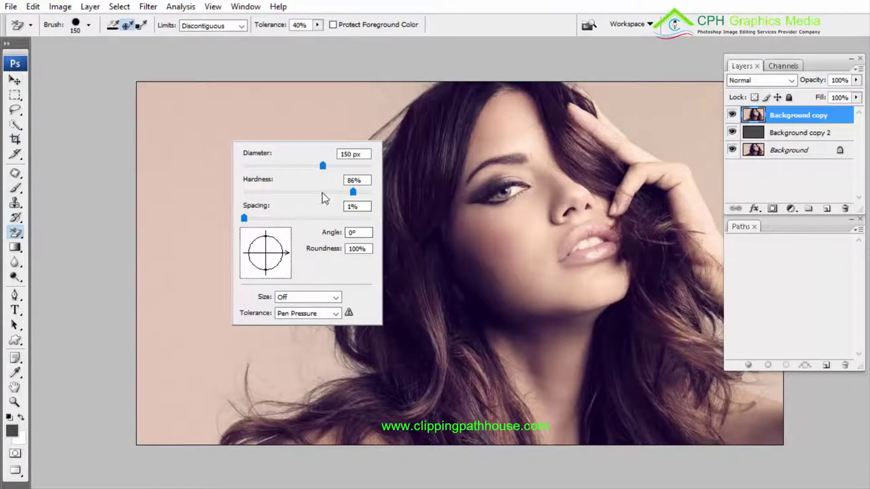
drag(354, 194, 347, 193)
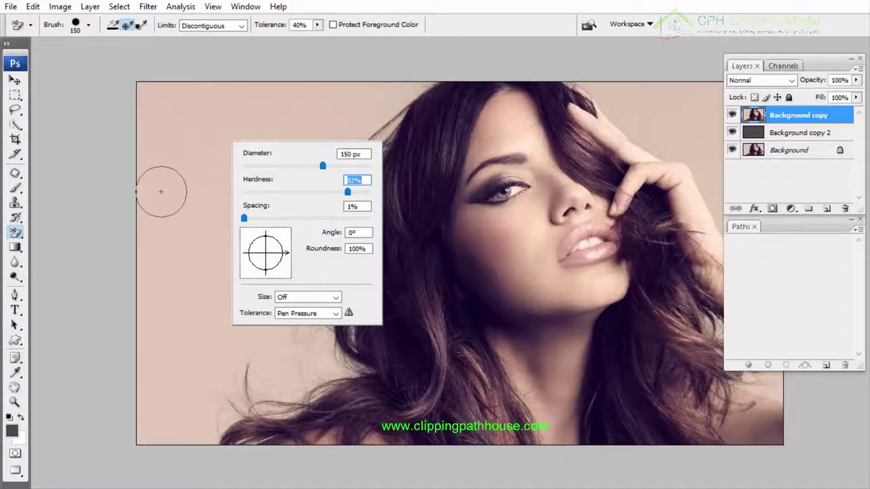
drag(322, 169, 282, 171)
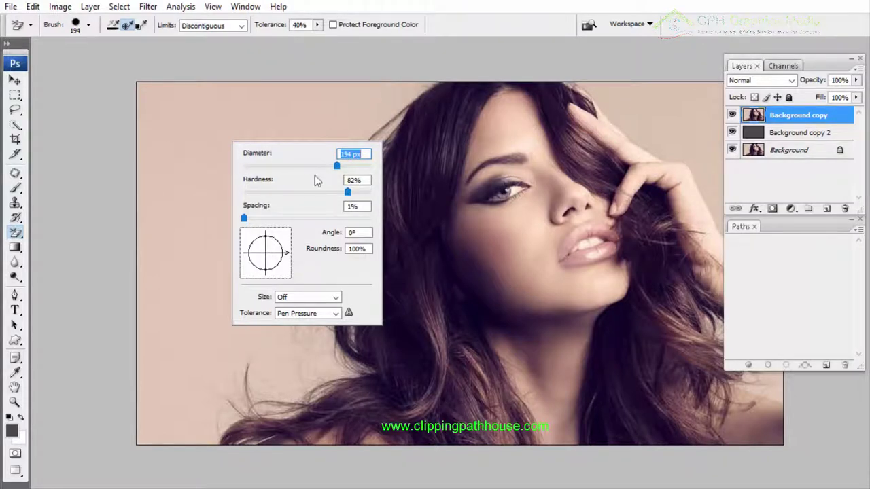
drag(336, 167, 327, 167)
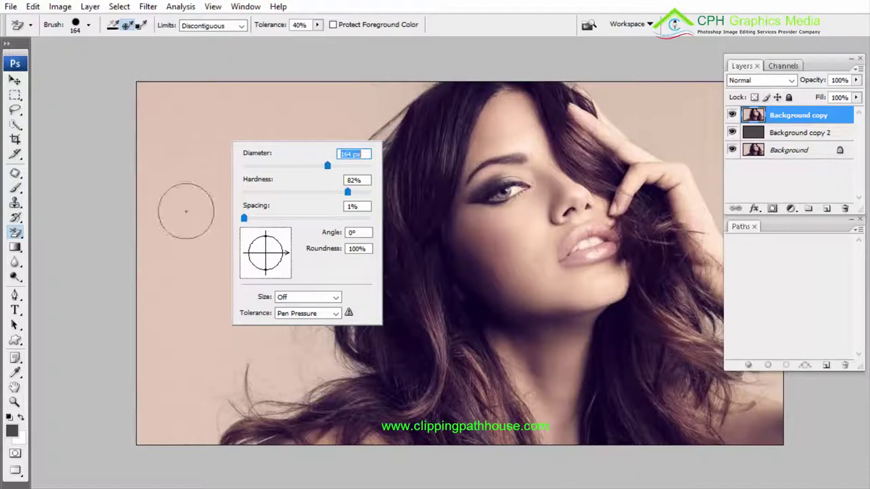
- Try the Background Eraser on the beige backdrop and the loose hair strands, and undo each test stroke
click(160, 148)
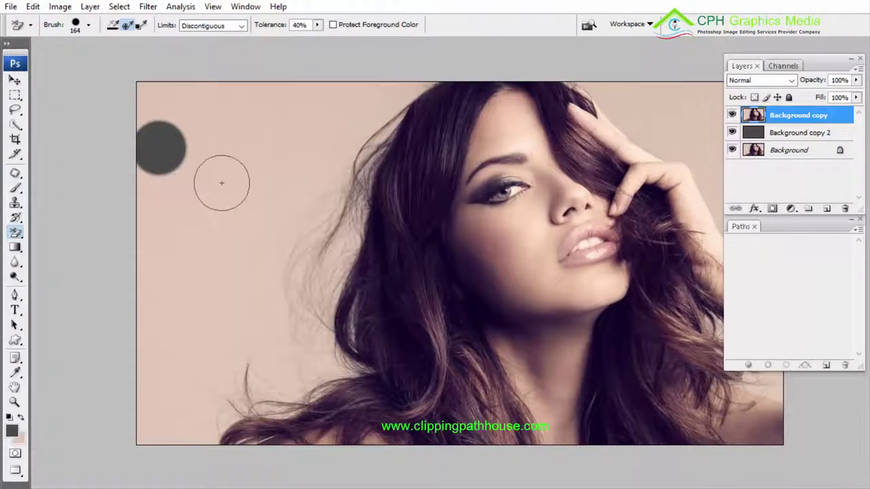
key(ctrl+z)
mouse_move(454, 219)
mouse_down()
mouse_move(413, 211)
mouse_move(447, 214)
mouse_up()
ctrl+alt+click(413, 212)
ctrl+click(410, 361)
drag(410, 361, 380, 361)
ctrl+alt+click(428, 221)
mouse_move(501, 237)
mouse_down()
mouse_move(384, 312)
mouse_move(363, 279)
mouse_move(412, 229)
mouse_up()
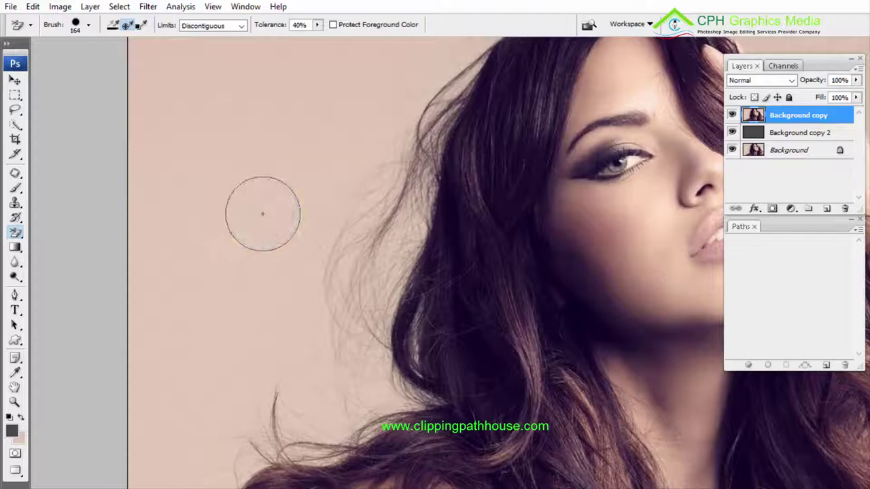
mouse_move(263, 214)
mouse_down()
mouse_move(291, 223)
mouse_move(376, 220)
mouse_up()
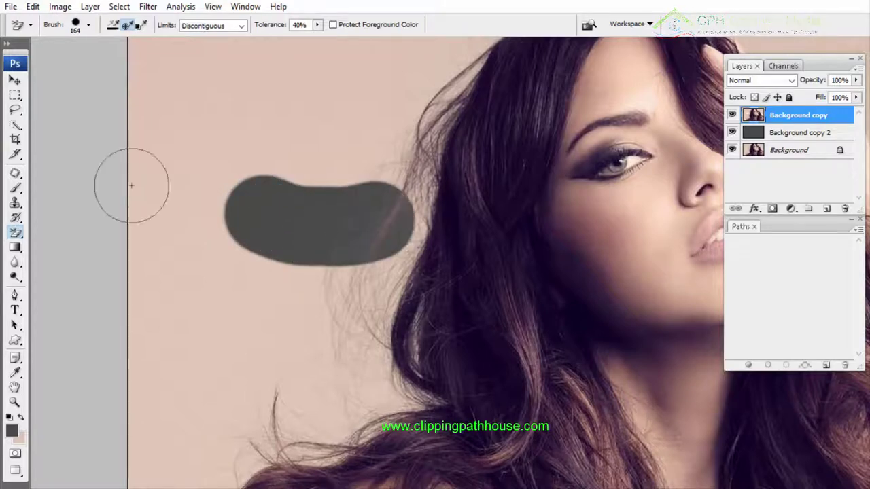
key(ctrl+z)
- Try the Background Eraser at 35% tolerance on the backdrop beside the loose hair, and reset the tolerance to 40%
key(space)
mouse_move(343, 128)
mouse_down()
mouse_move(327, 212)
mouse_move(312, 213)
mouse_up()
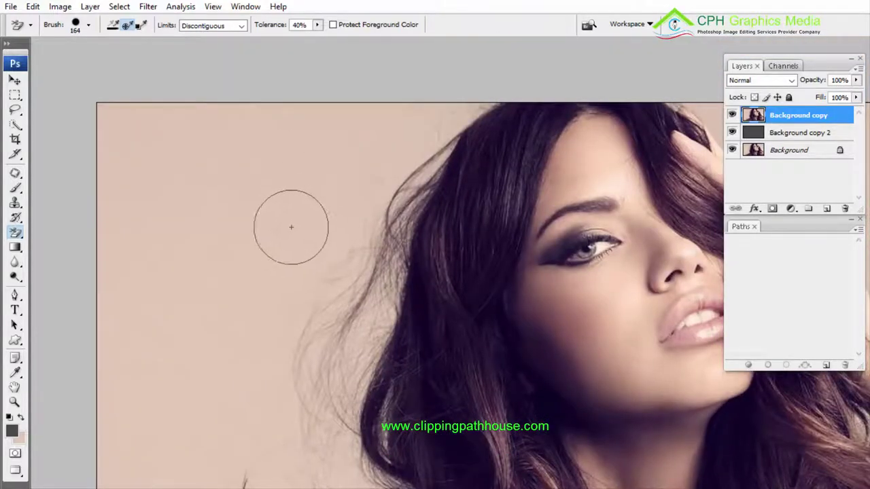
click(318, 25)
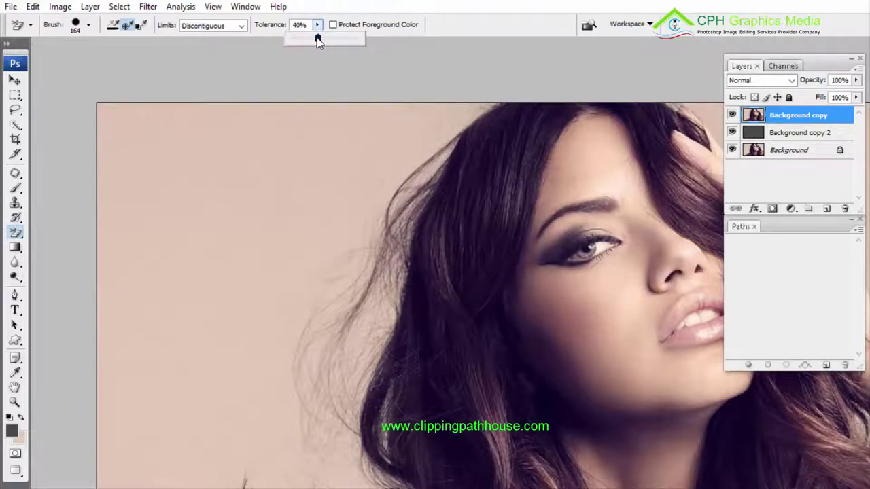
drag(315, 38, 314, 38)
mouse_move(239, 274)
mouse_down()
mouse_move(341, 252)
mouse_move(371, 226)
mouse_move(402, 170)
mouse_move(460, 113)
mouse_move(384, 136)
mouse_move(322, 239)
mouse_move(282, 347)
mouse_move(385, 259)
mouse_up()
mouse_move(154, 96)
mouse_down()
mouse_move(567, 290)
mouse_move(509, 220)
mouse_up()
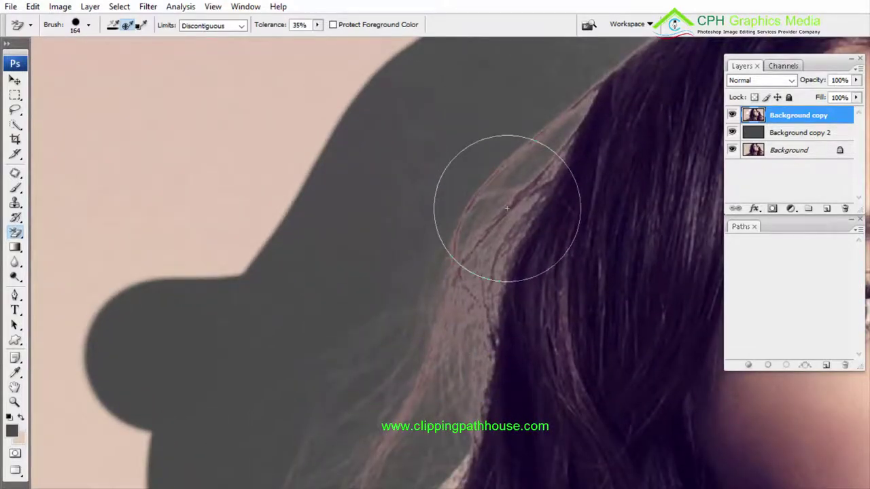
click(317, 25)
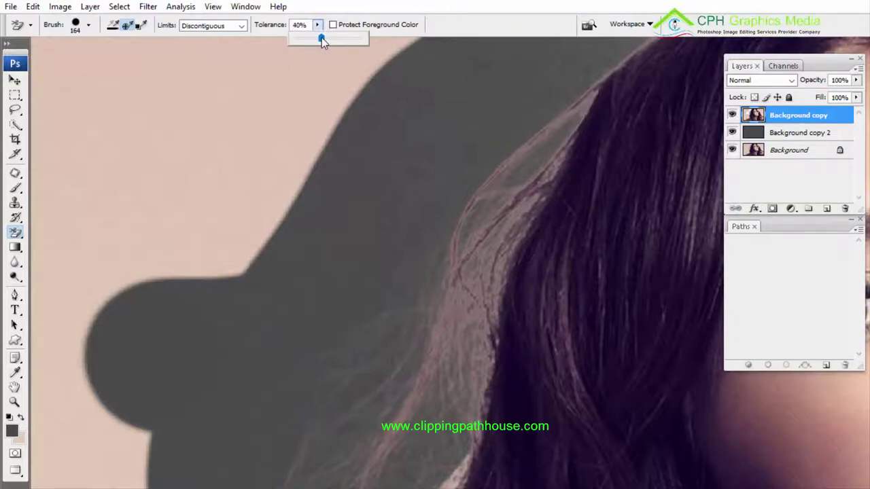
alt+click(509, 206)
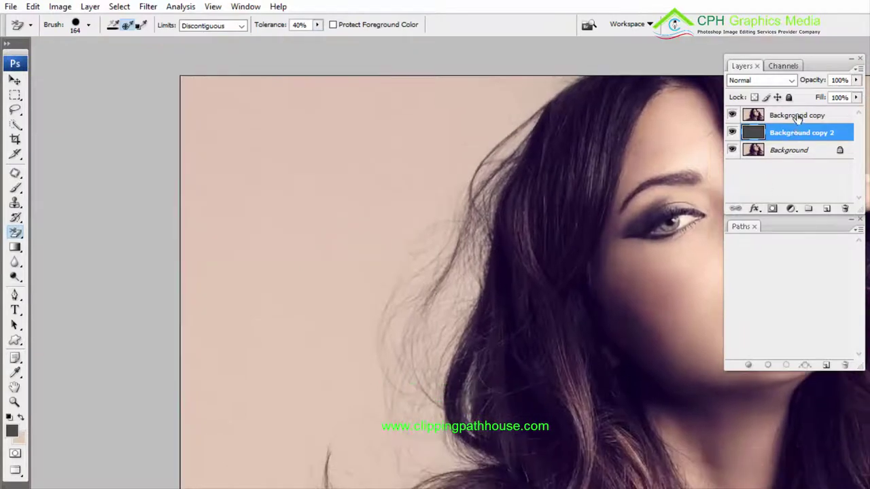
- On the Background copy layer, erase the beige backdrop along the hair left of the face, from the crown down to the shoulder
click(798, 115)
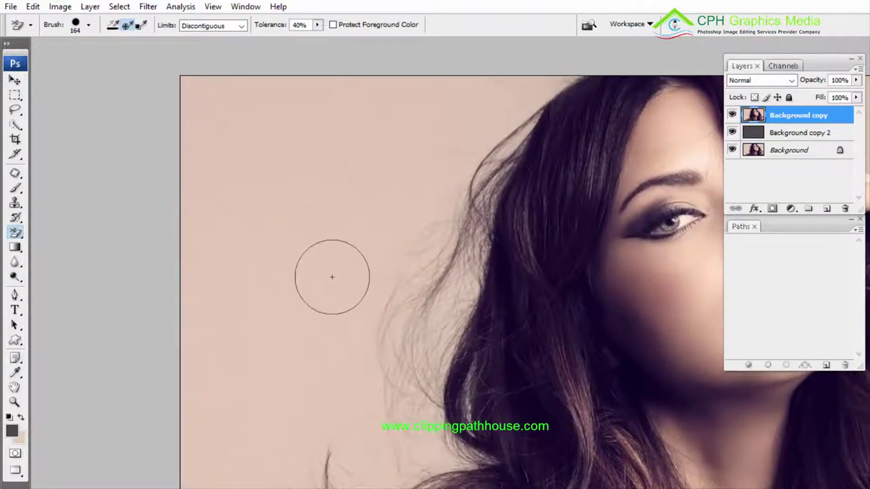
mouse_move(330, 280)
mouse_down()
mouse_move(397, 284)
mouse_move(451, 229)
mouse_move(481, 153)
mouse_move(548, 78)
mouse_move(421, 188)
mouse_move(372, 262)
mouse_move(399, 181)
mouse_up()
ctrl+click(481, 189)
drag(481, 189, 481, 190)
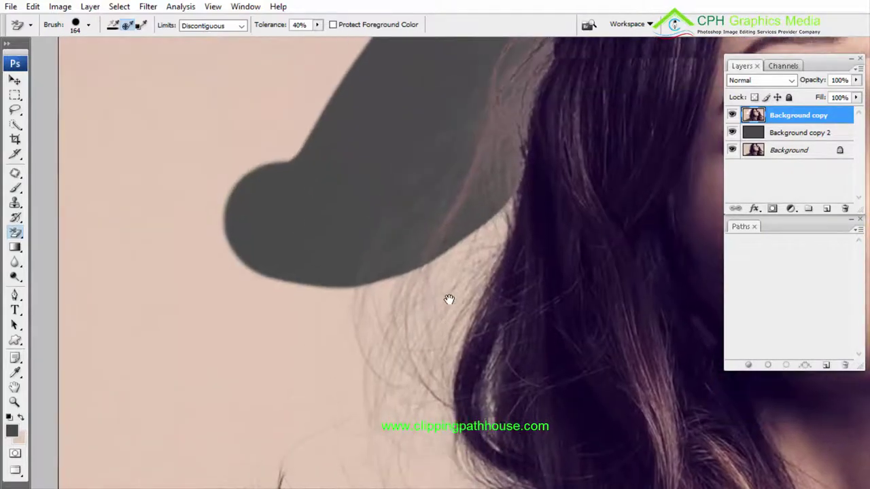
mouse_move(252, 374)
mouse_down()
mouse_move(434, 286)
mouse_move(458, 261)
mouse_move(480, 205)
mouse_move(482, 120)
mouse_up()
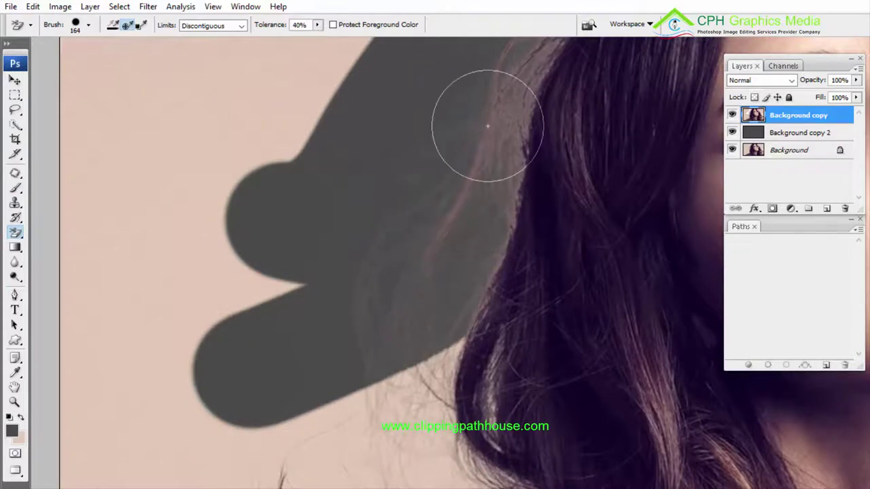
scroll(383, 241, down, 5)
mouse_move(201, 258)
mouse_down()
mouse_move(255, 296)
mouse_move(308, 293)
mouse_move(353, 253)
mouse_move(408, 243)
mouse_move(474, 204)
mouse_move(537, 186)
mouse_move(522, 83)
mouse_move(539, 7)
mouse_move(448, 100)
mouse_move(282, 149)
mouse_move(194, 231)
mouse_move(375, 189)
mouse_move(417, 168)
mouse_up()
alt+click(496, 177)
drag(417, 294, 253, 442)
- Erase the beige backdrop beside the crown and above the raised hand
drag(404, 41, 377, 219)
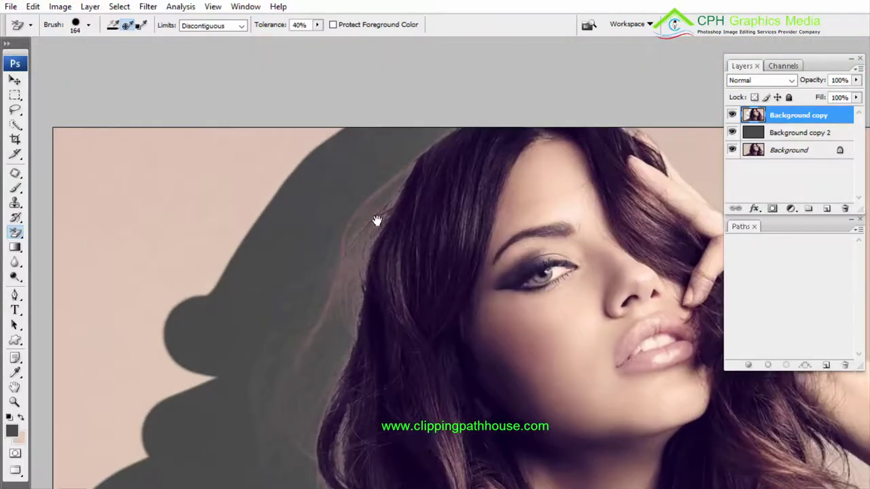
drag(367, 258, 339, 163)
drag(413, 237, 194, 219)
drag(471, 162, 401, 273)
drag(486, 206, 495, 228)
drag(536, 408, 471, 216)
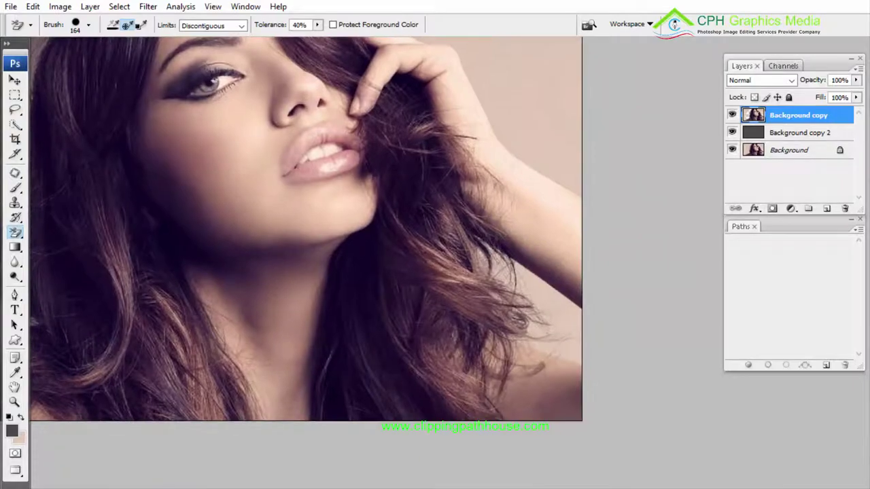
- Lower the Background Eraser tolerance to 30% and erase the backdrop between the loose hair tips and the forearm
ctrl+click(486, 271)
drag(570, 325, 441, 259)
scroll(446, 263, down, 5)
scroll(446, 263, up, 4)
alt+click(441, 236)
alt+click(443, 237)
click(316, 26)
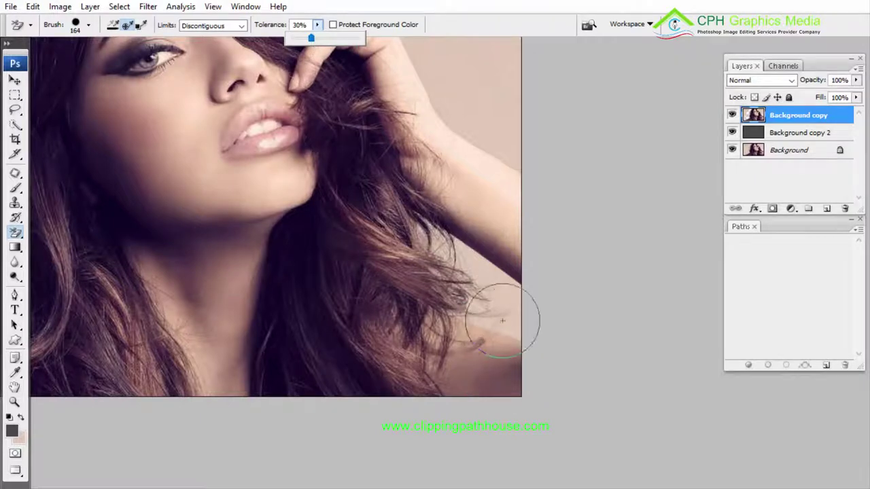
ctrl+click(489, 284)
mouse_move(505, 297)
mouse_down()
mouse_move(489, 285)
mouse_move(454, 187)
mouse_move(526, 283)
mouse_move(567, 449)
mouse_up()
drag(333, 51, 502, 246)
mouse_move(608, 327)
mouse_down()
mouse_move(529, 295)
mouse_move(396, 193)
mouse_up()
alt+click(559, 240)
alt+click(557, 234)
drag(510, 245, 434, 237)
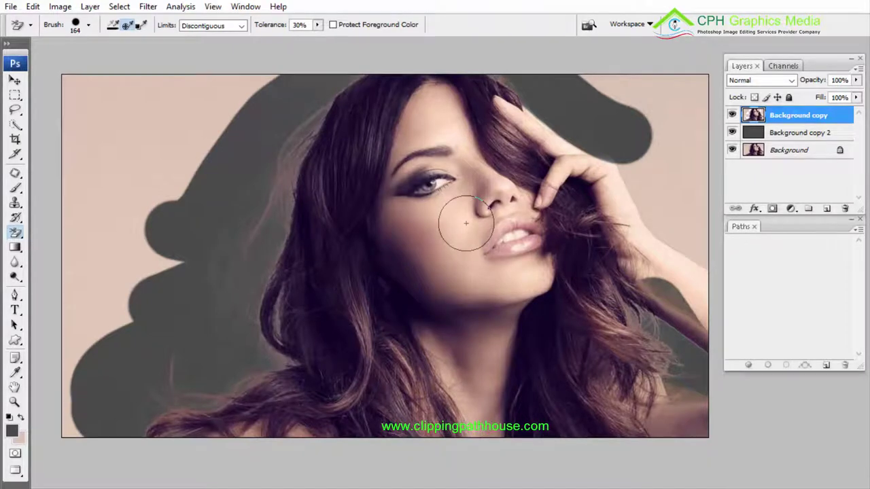
- Draw a loose Lasso selection around the woman and her hair, keeping its outline within the erased grey band beside the loose hair
click(15, 111)
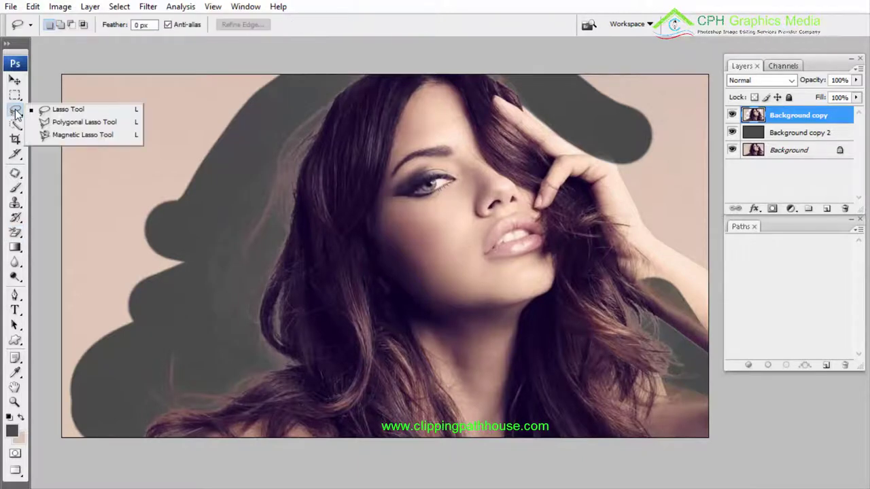
click(67, 112)
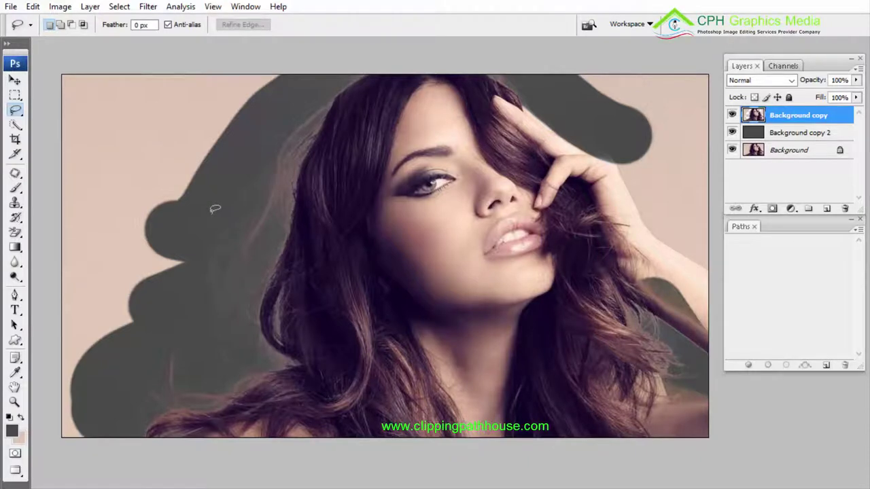
key(m)
key(l)
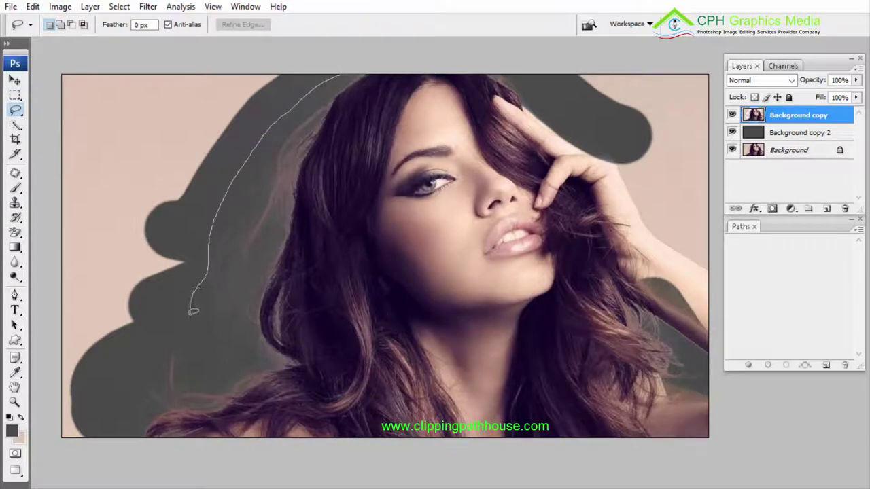
mouse_move(169, 438)
mouse_down()
mouse_move(567, 481)
mouse_move(684, 474)
mouse_move(719, 450)
mouse_move(728, 395)
mouse_move(662, 269)
mouse_up()
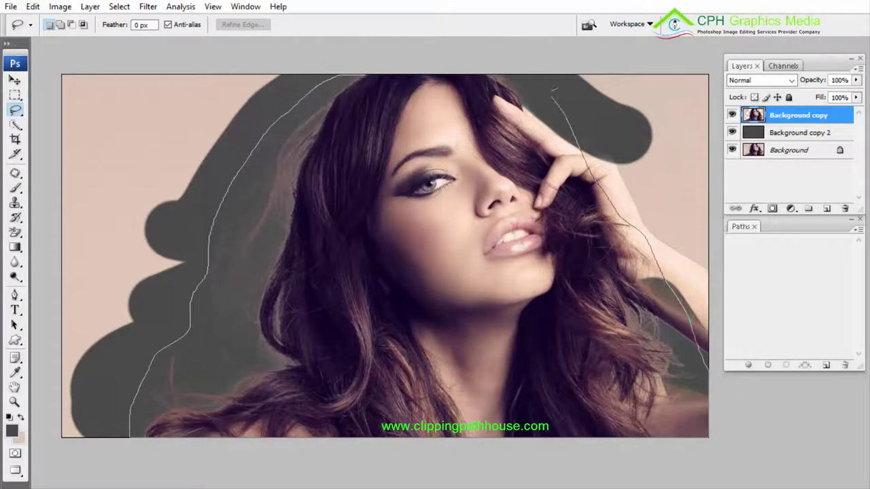
drag(554, 88, 333, 72)
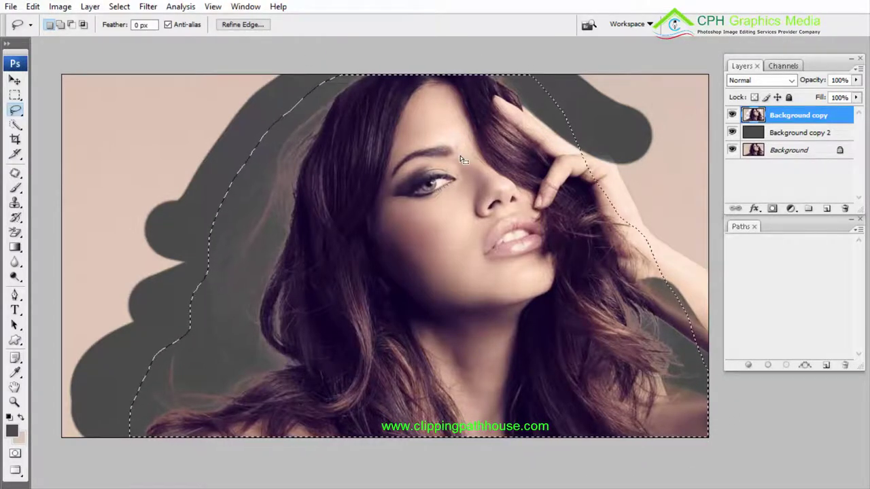
- Add a patch of leftover backdrop beside the upper hair to the lasso selection, and subtract that patch again
key(shift)
drag(155, 151, 212, 225)
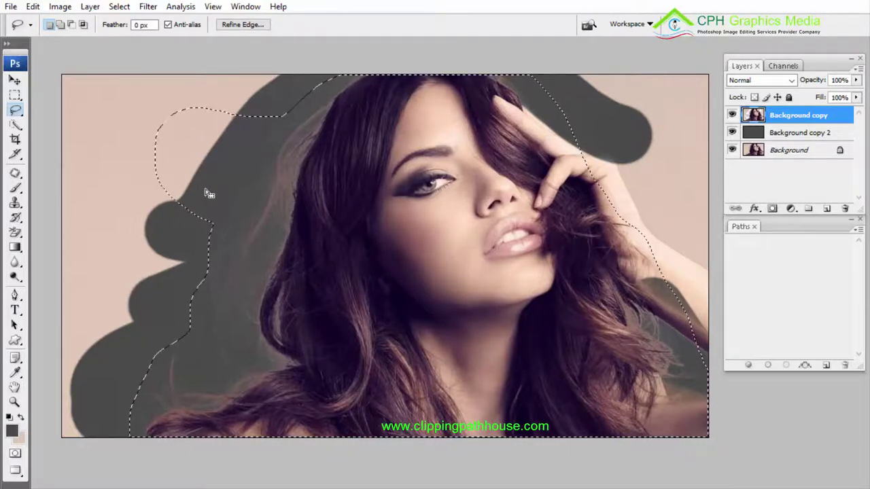
key(alt)
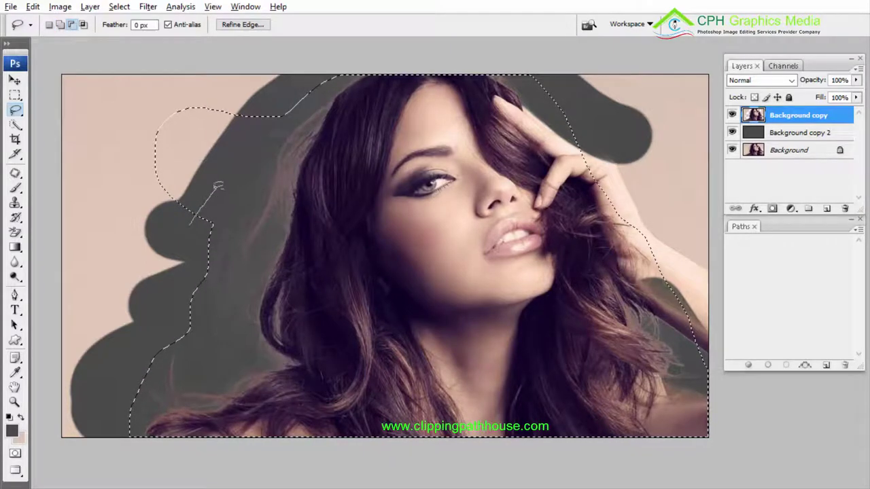
mouse_move(280, 110)
mouse_down()
mouse_move(119, 97)
mouse_move(70, 199)
mouse_move(90, 247)
mouse_move(157, 250)
mouse_up()
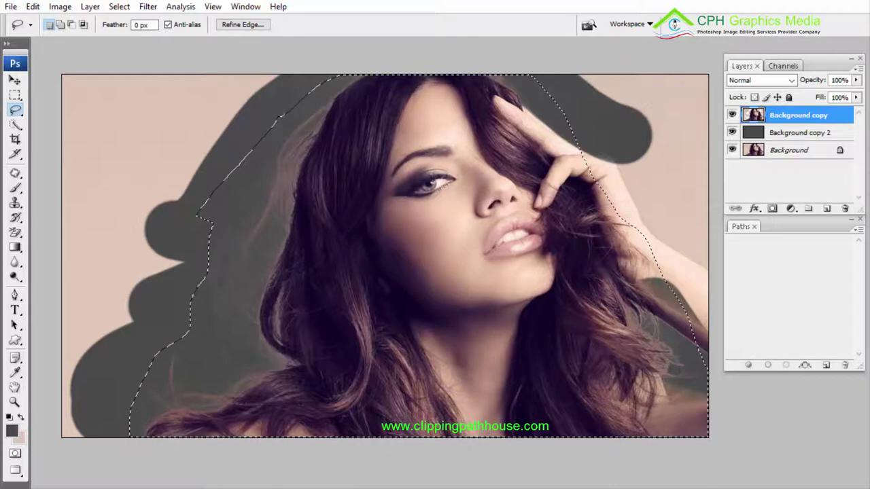
- Invert the selection, delete the leftover outer backdrop and deselect, and hide the Background and Background copy 2 layers
key(ctrl+shift+i)
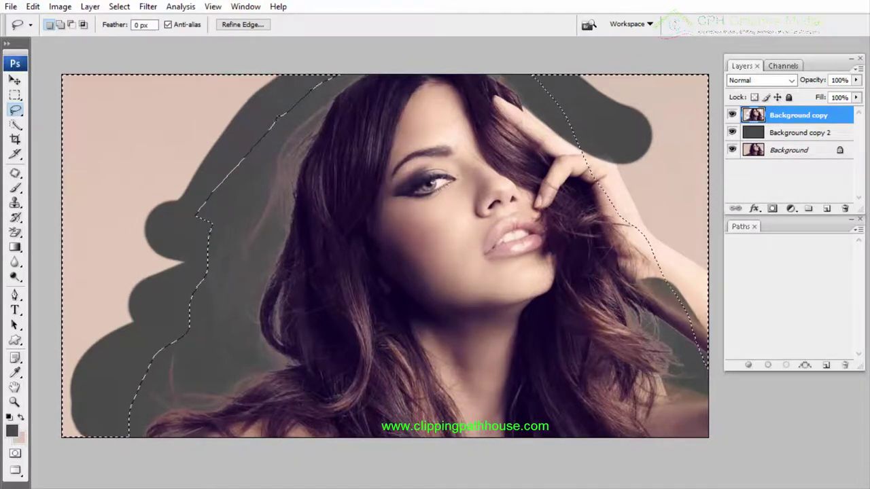
key(Delete)
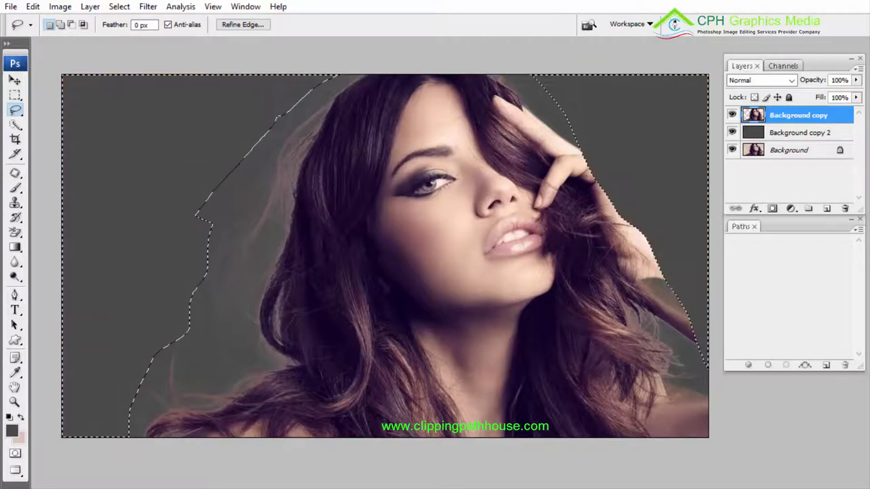
key(ctrl+d)
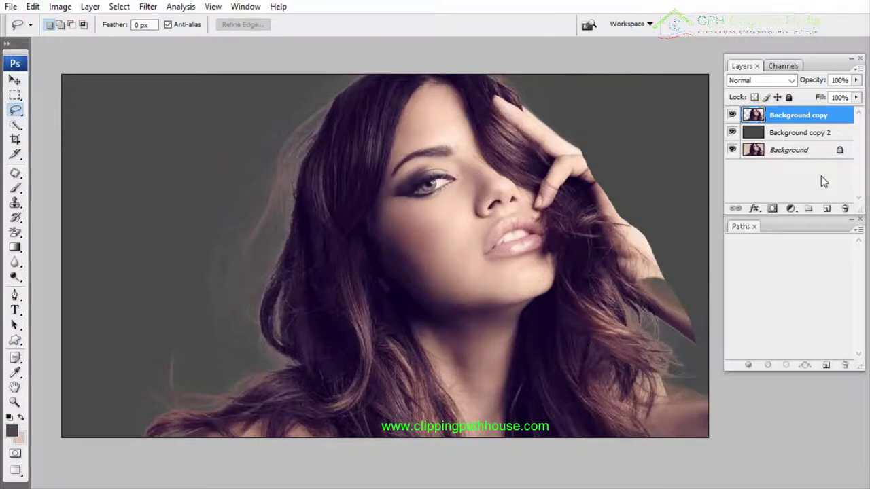
click(732, 150)
click(732, 132)
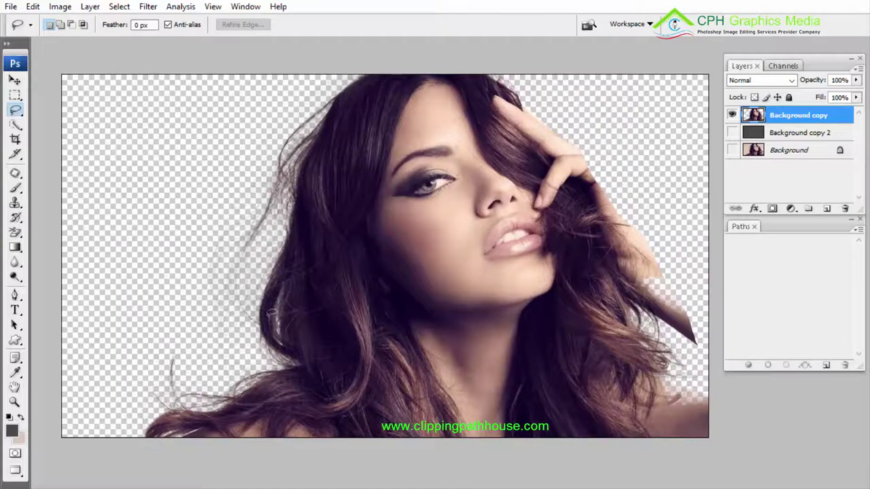
- Examine the cut-out hair strands, the raised hand and the forearm edges up close against the transparent background
drag(397, 225, 400, 113)
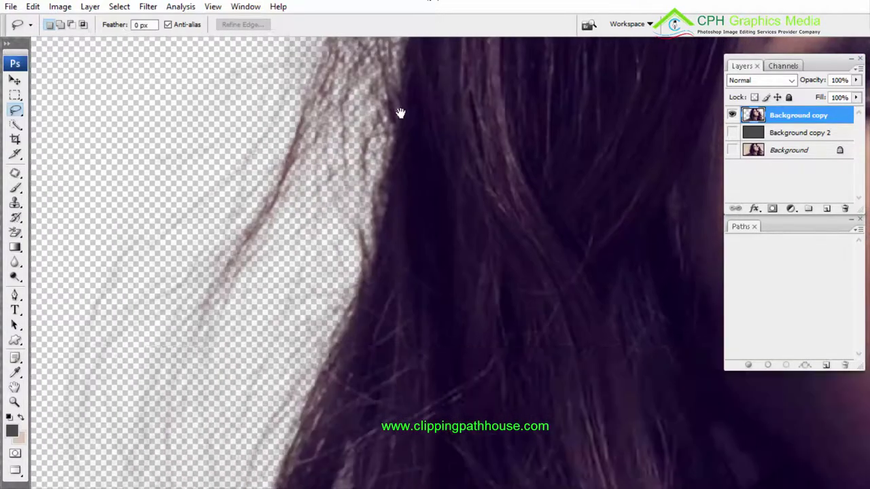
drag(224, 435, 408, 183)
key(ctrl+minus)
drag(441, 266, 452, 212)
mouse_move(526, 153)
mouse_down()
mouse_move(375, 355)
mouse_move(386, 424)
mouse_up()
drag(587, 109, 243, 264)
drag(631, 262, 451, 220)
drag(651, 469, 528, 187)
drag(412, 168, 682, 341)
alt+click(572, 267)
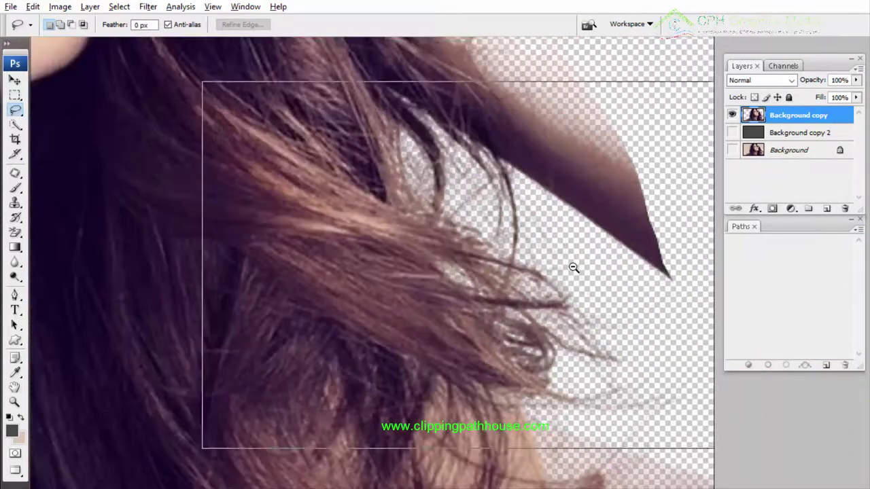
alt+click(573, 268)
alt+click(466, 200)
drag(292, 75, 455, 208)
key(ctrl+0)
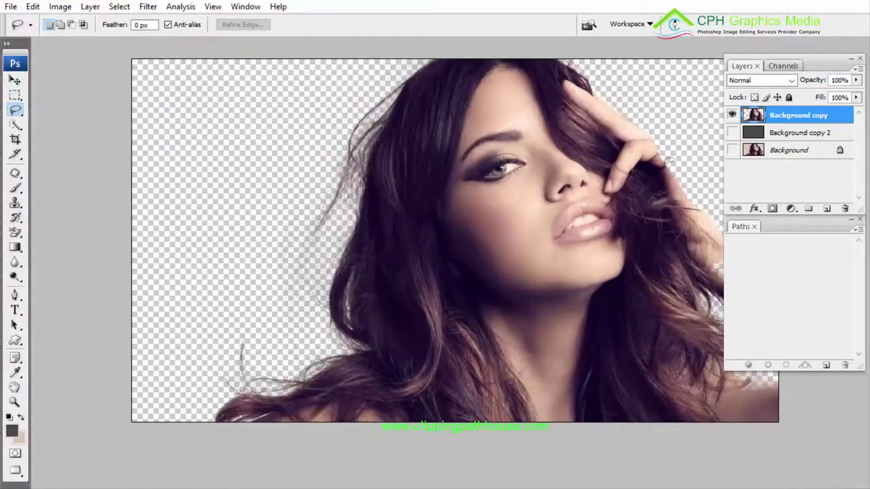
drag(652, 212, 470, 249)
alt+click(477, 265)
drag(452, 306, 609, 294)
alt+click(567, 261)
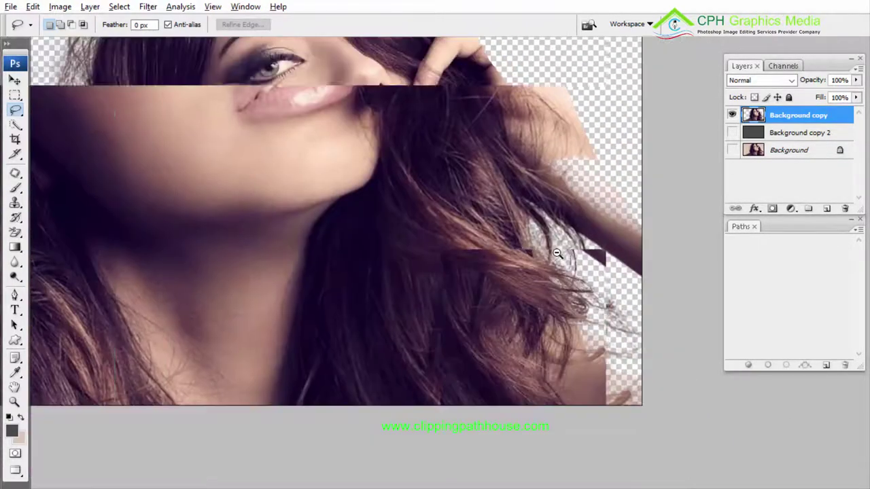
drag(526, 239, 567, 407)
drag(405, 322, 510, 268)
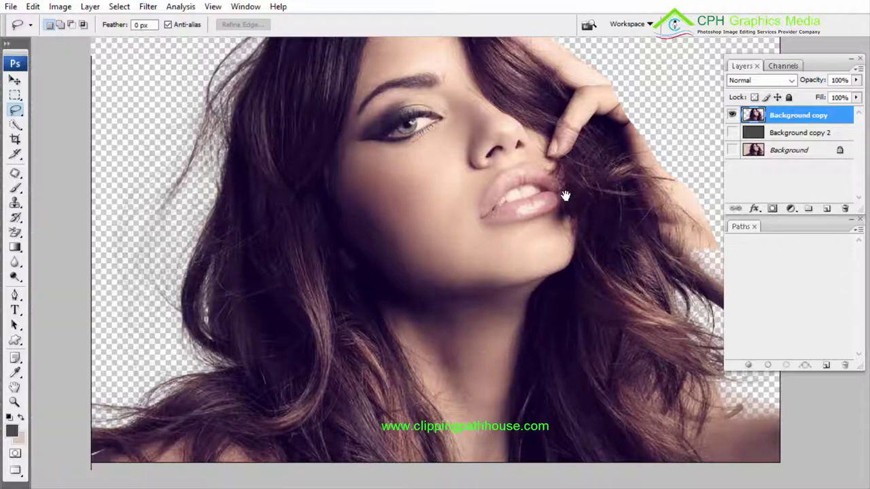
key(ctrl+0)
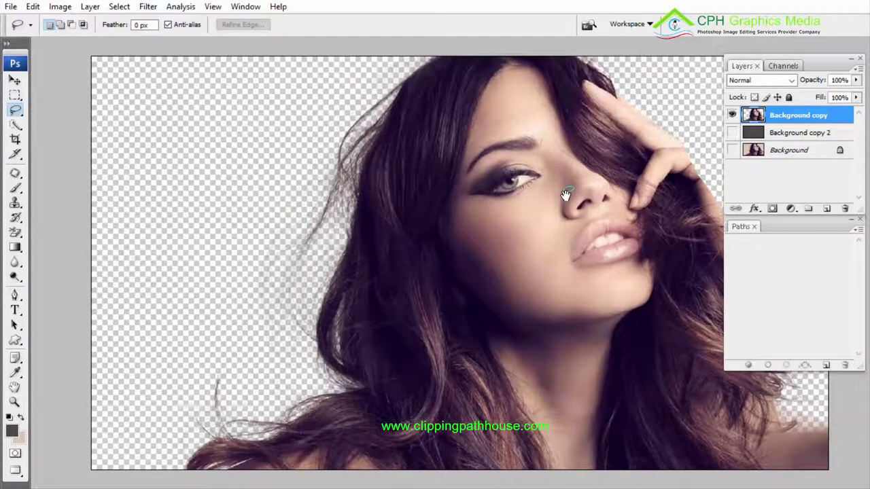
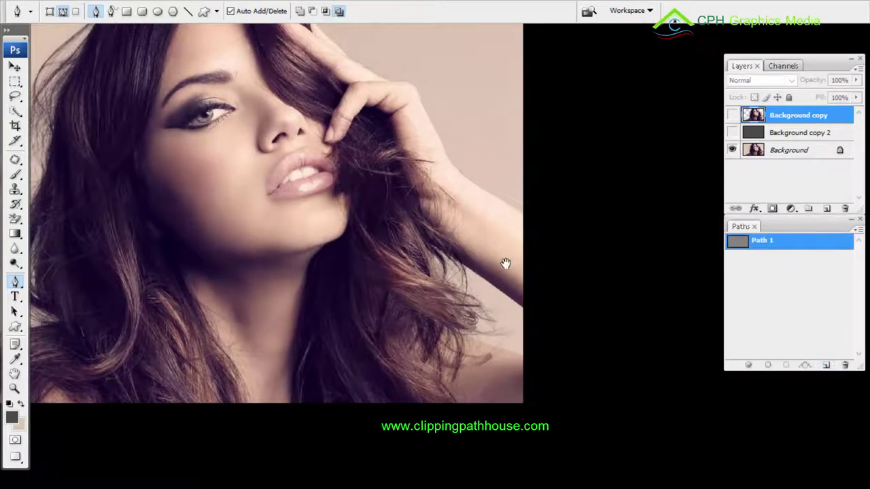
- With the Pen tool, trace Path 1 inside the dense hair left of the face, from the shoulder up toward the crown
drag(388, 267, 596, 245)
mouse_move(260, 278)
mouse_down()
mouse_move(507, 220)
mouse_move(529, 195)
mouse_up()
drag(365, 199, 589, 385)
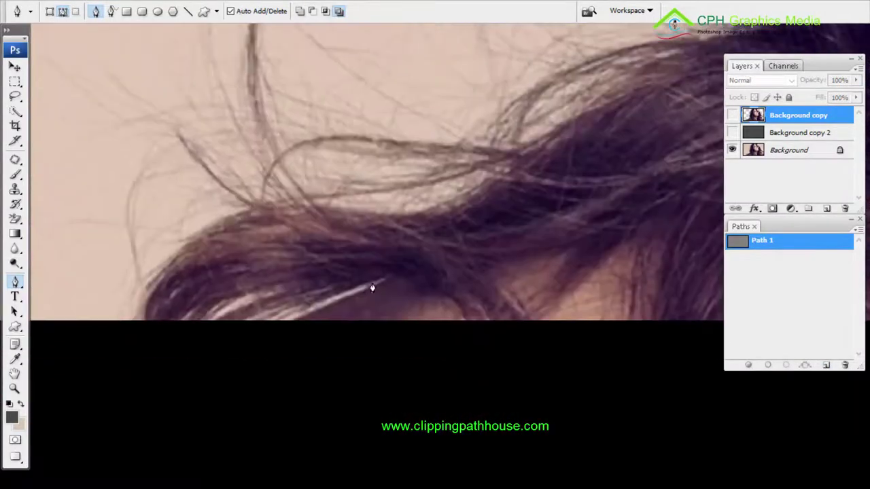
drag(487, 233, 574, 188)
alt+click(575, 188)
drag(460, 222, 347, 261)
drag(377, 244, 444, 175)
drag(420, 131, 440, 395)
drag(423, 349, 447, 276)
drag(478, 175, 458, 326)
drag(456, 244, 477, 191)
drag(506, 112, 337, 269)
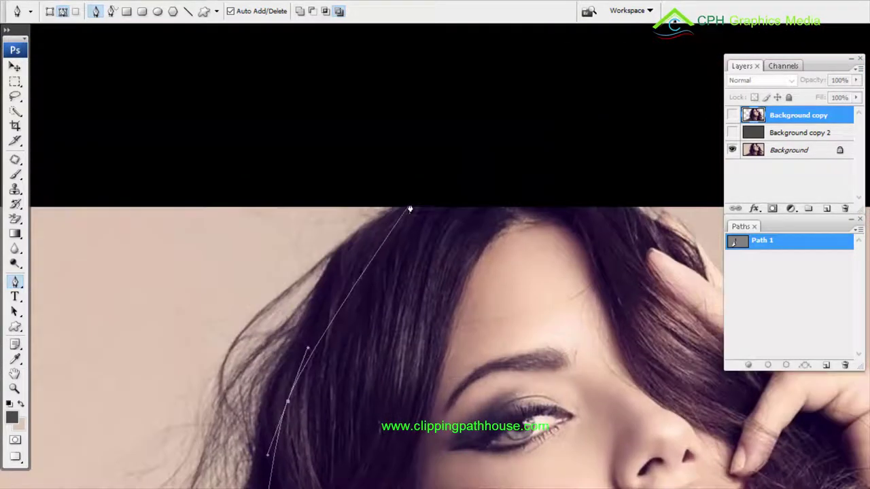
- Extend Path 1 across the crown just above the image edge and around the tip of the raised upper finger
scroll(410, 210, right, 5)
click(441, 203)
drag(302, 135, 604, 316)
click(539, 248)
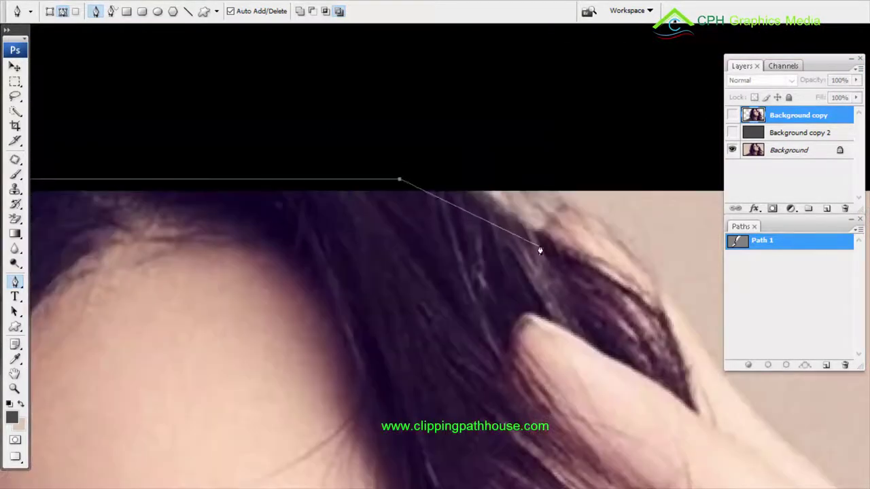
drag(611, 235, 448, 157)
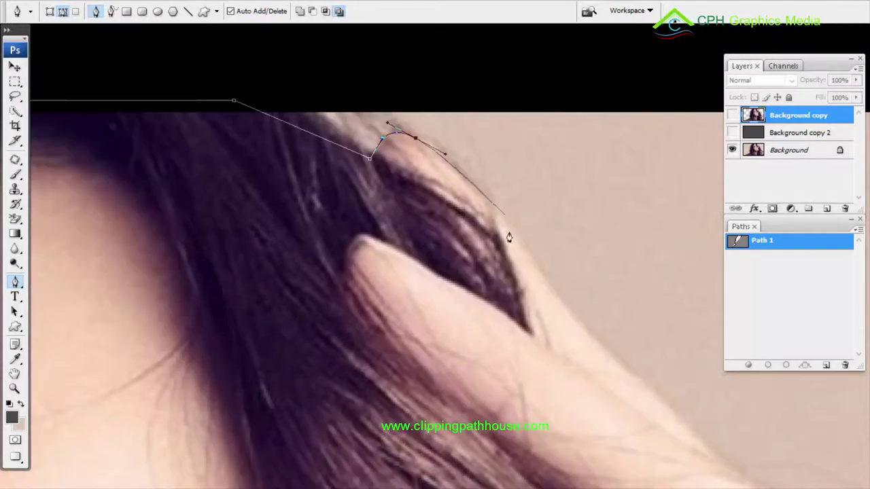
drag(526, 253, 449, 214)
- Continue Path 1 along the outer edge of the raised fingers to the start of the bent knuckle
alt+click(577, 308)
alt+click(577, 309)
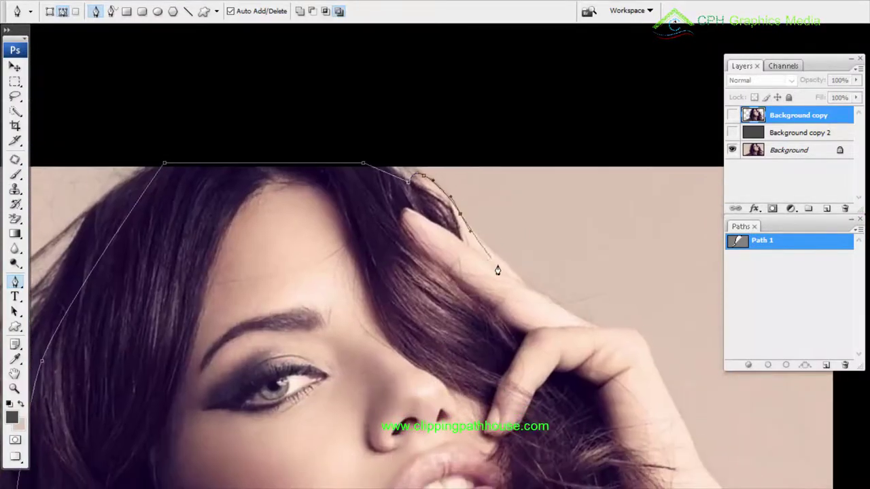
click(524, 286)
ctrl+click(555, 298)
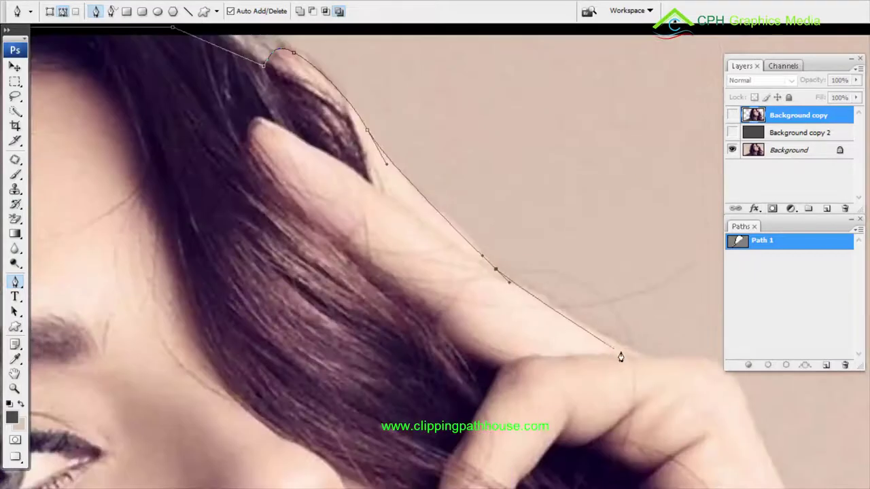
drag(672, 360, 674, 358)
drag(674, 365, 457, 216)
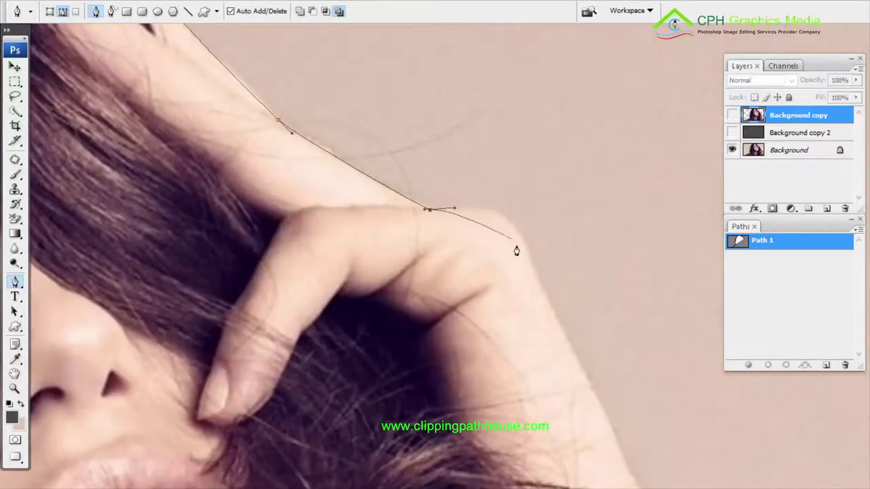
- Trace Path 1 around the knuckle, down the wrist and along the forearm's upper edge to the image border
drag(534, 279, 548, 310)
drag(583, 354, 501, 205)
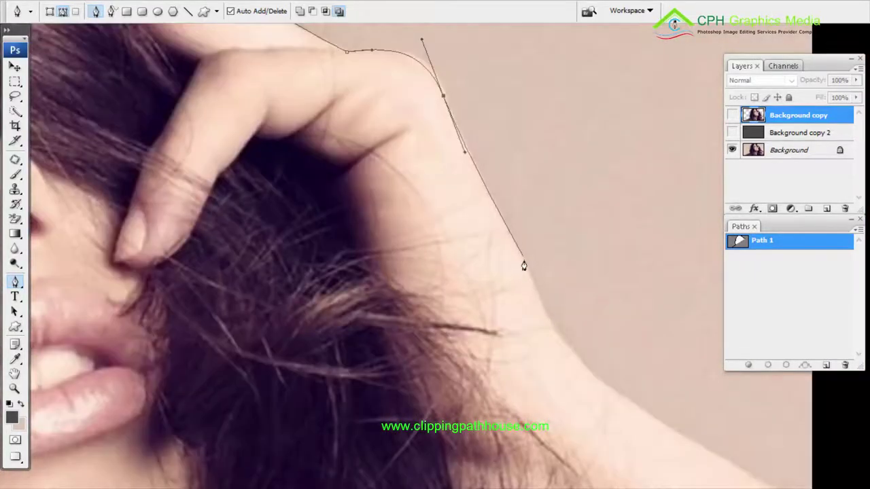
drag(526, 261, 538, 300)
drag(589, 370, 355, 200)
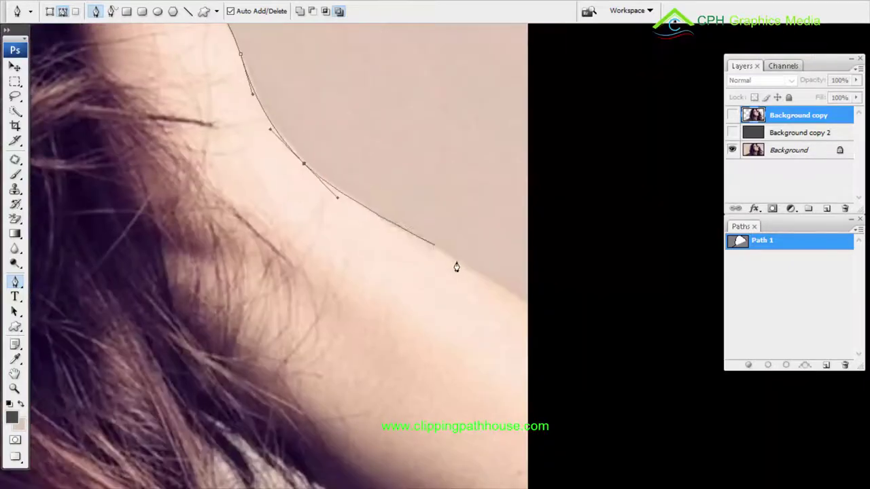
click(524, 303)
scroll(336, 147, down, 1)
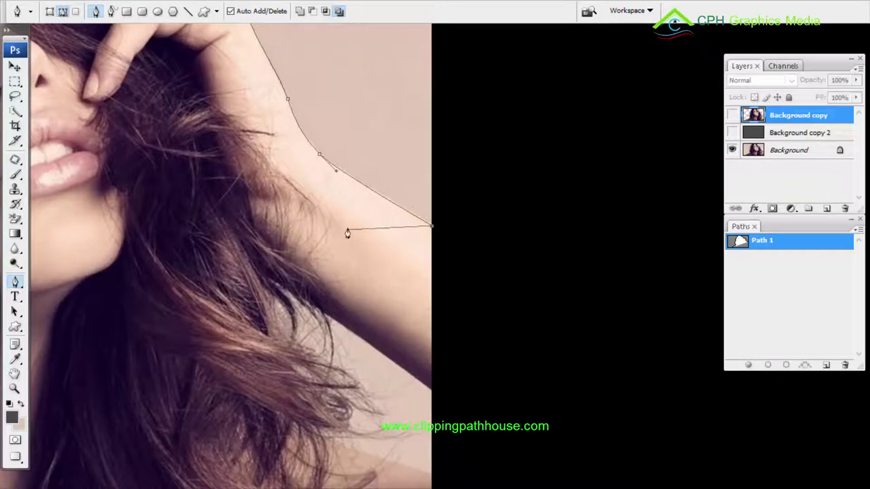
- Check the arm in the cut-out with Background copy and Background copy 2 shown, hide both again and reactivate Path 1
click(775, 280)
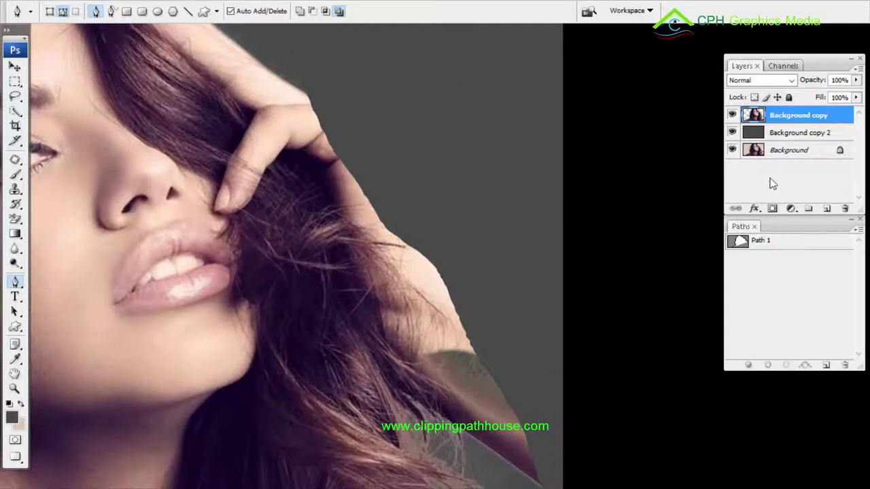
click(733, 134)
click(732, 116)
click(761, 240)
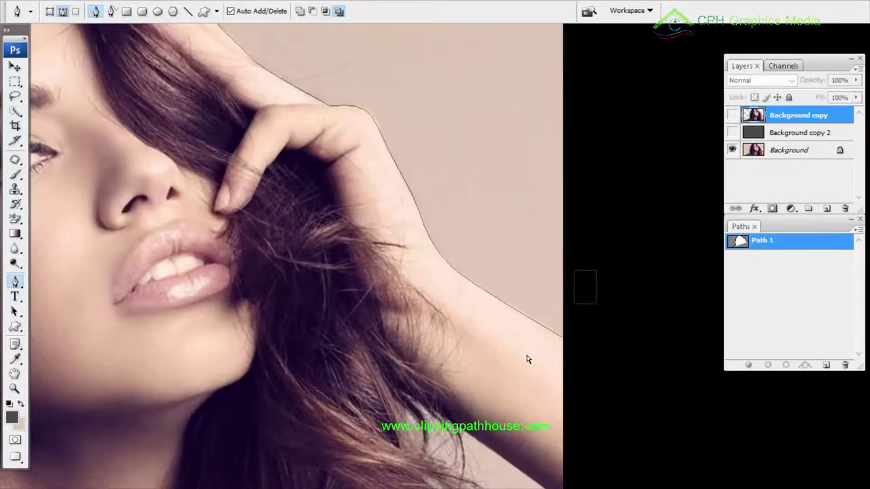
- Continue Path 1 along the forearm's underside, inside the loose hair beneath it, and over the shoulder to the image border
scroll(563, 380, down, 5)
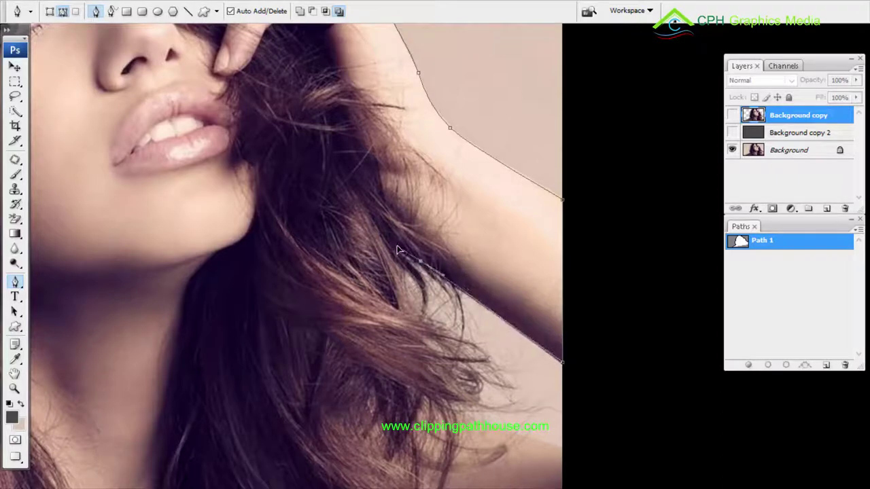
drag(388, 269, 385, 229)
drag(382, 275, 384, 245)
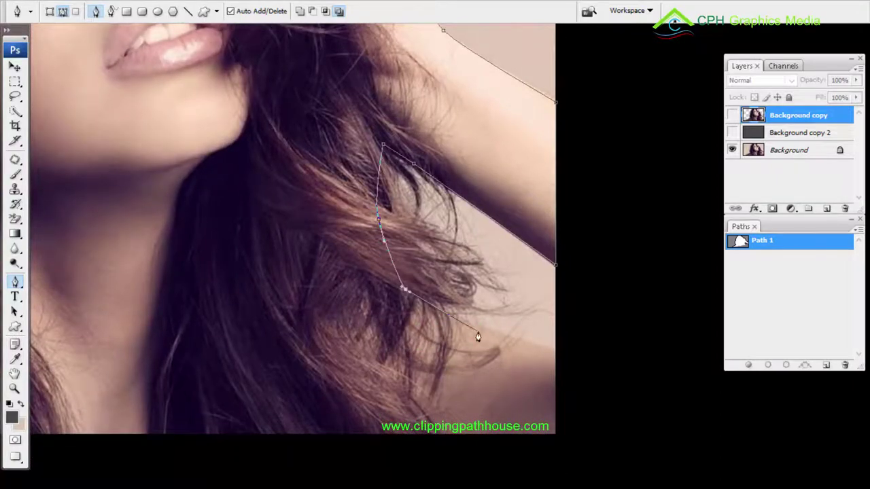
click(560, 350)
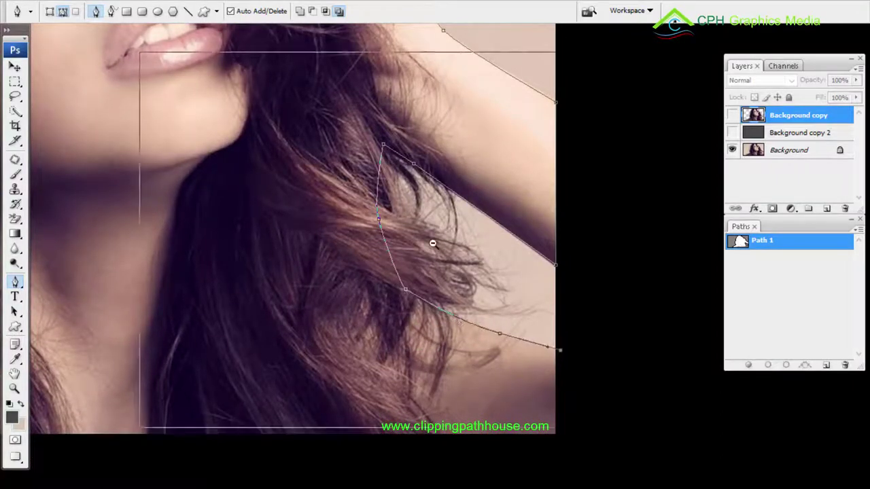
- Close Path 1 by running it just outside the image's lower edge back to its starting point by the opposite shoulder
alt+click(435, 248)
alt+click(476, 308)
drag(435, 234, 343, 203)
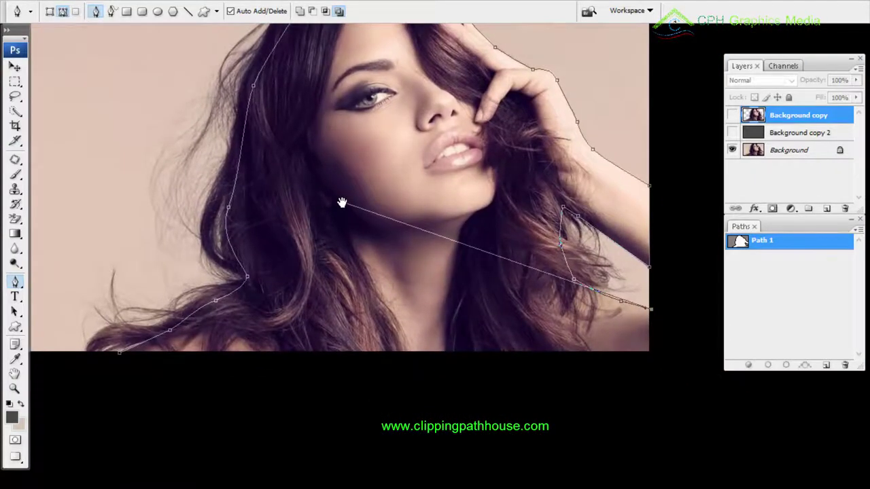
click(651, 375)
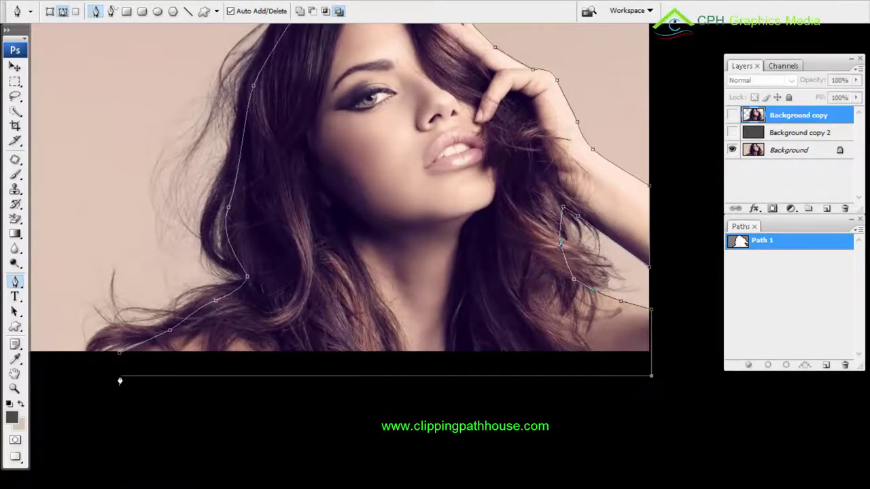
drag(337, 194, 351, 268)
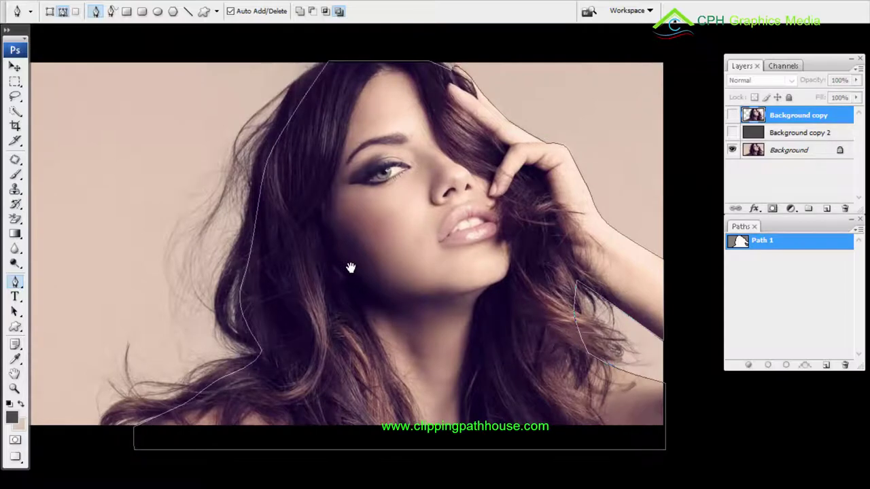
- Load Path 1 as a selection and feather it by 0.5 pixels
ctrl+click(741, 243)
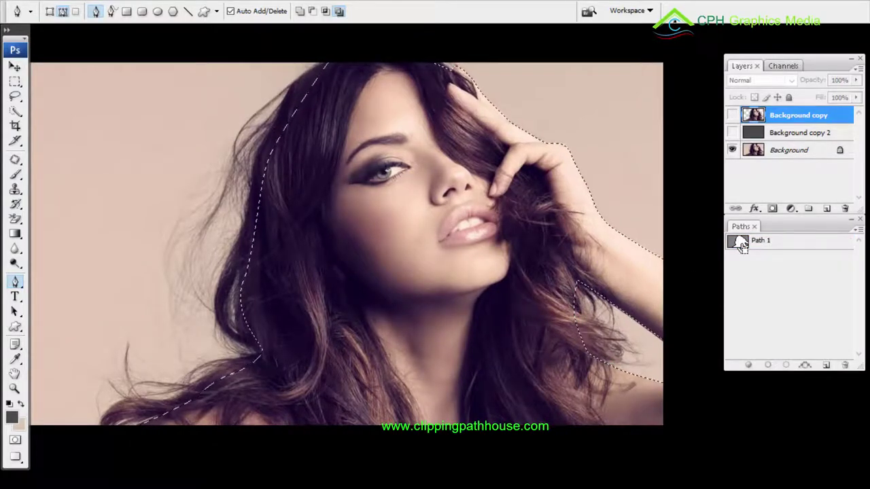
key(f)
key(f)
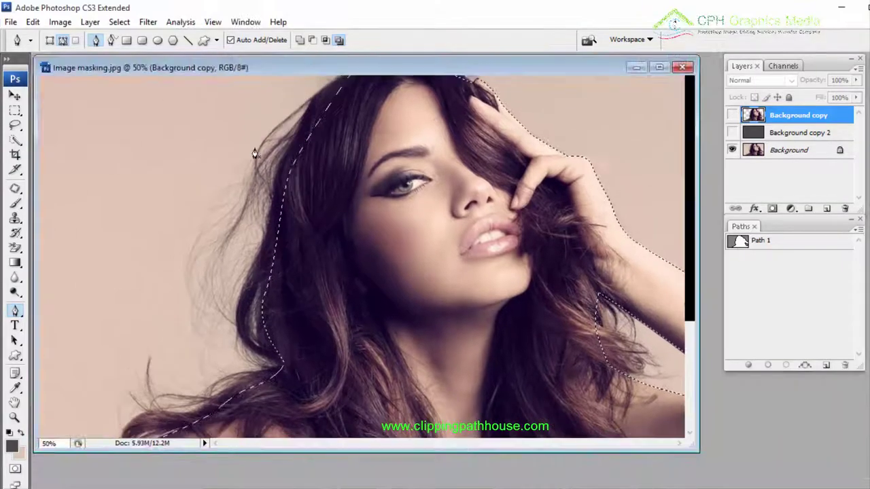
click(165, 22)
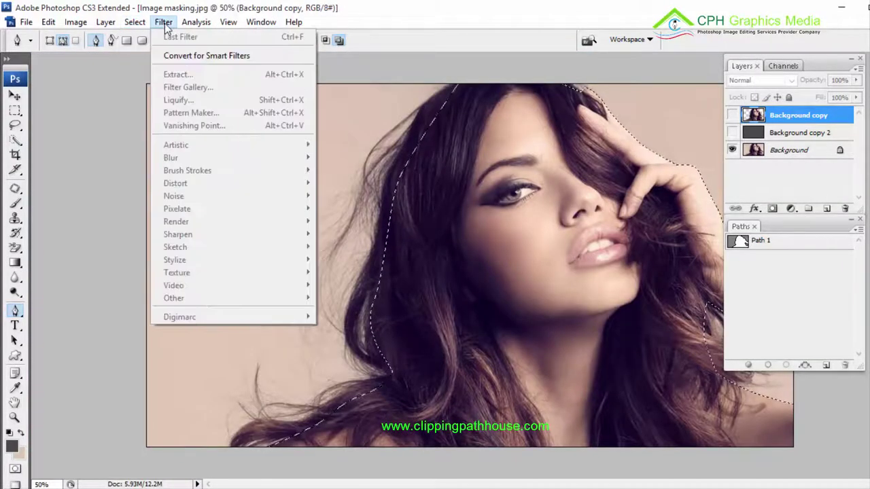
mouse_move(87, 25)
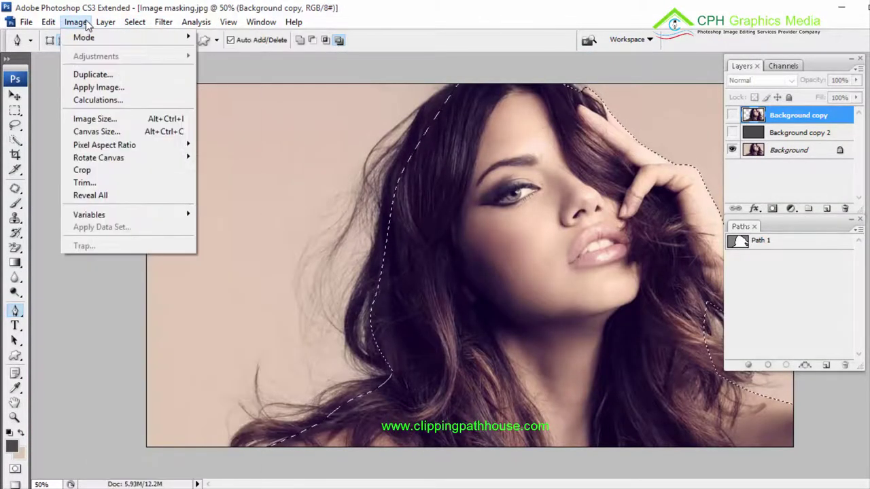
mouse_move(93, 159)
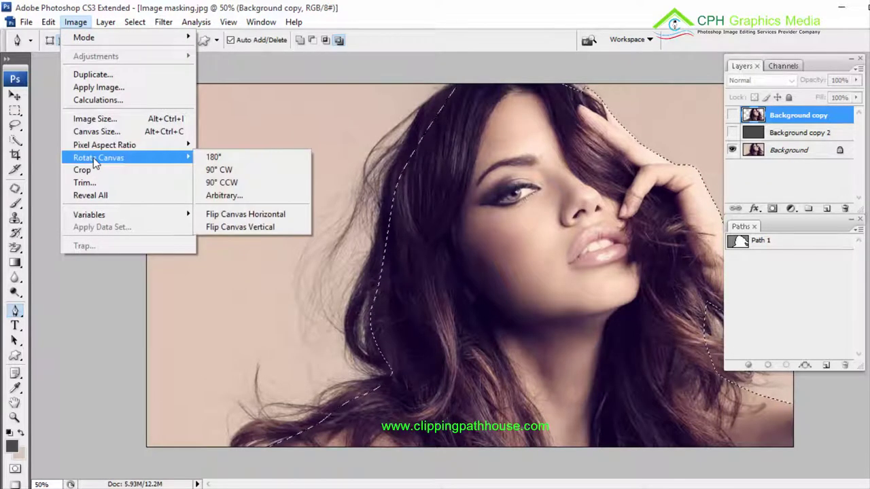
mouse_move(160, 24)
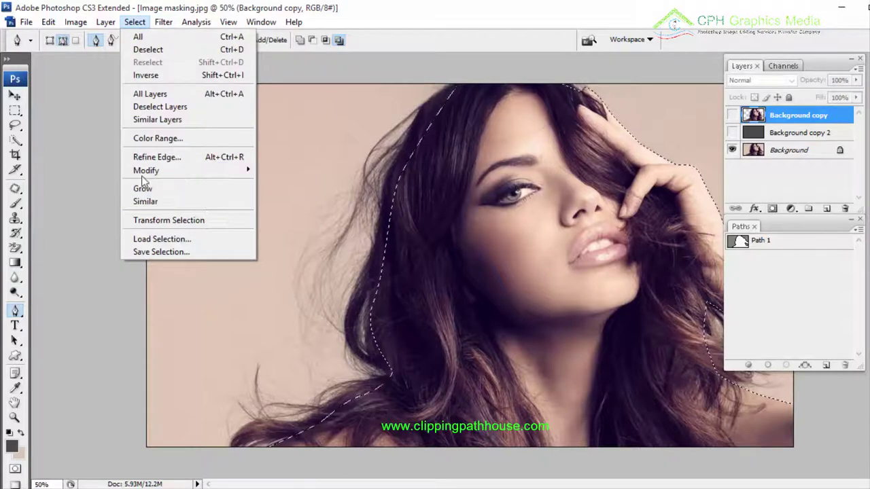
mouse_move(144, 170)
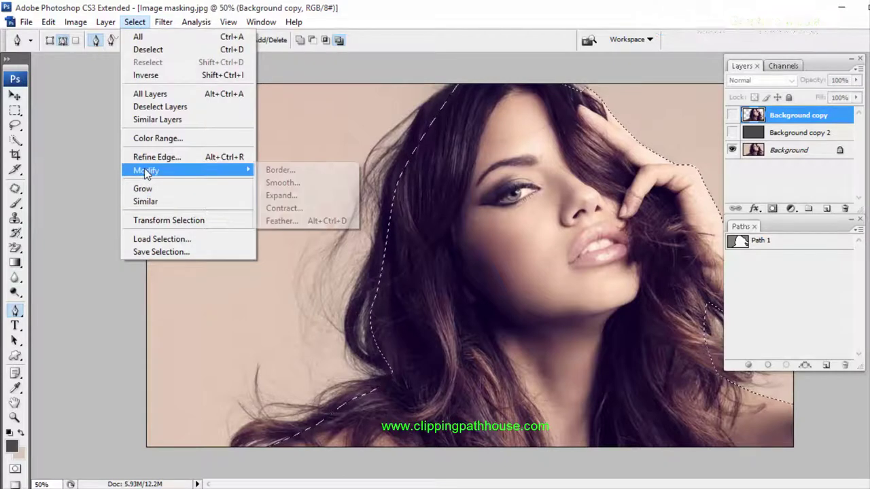
click(313, 222)
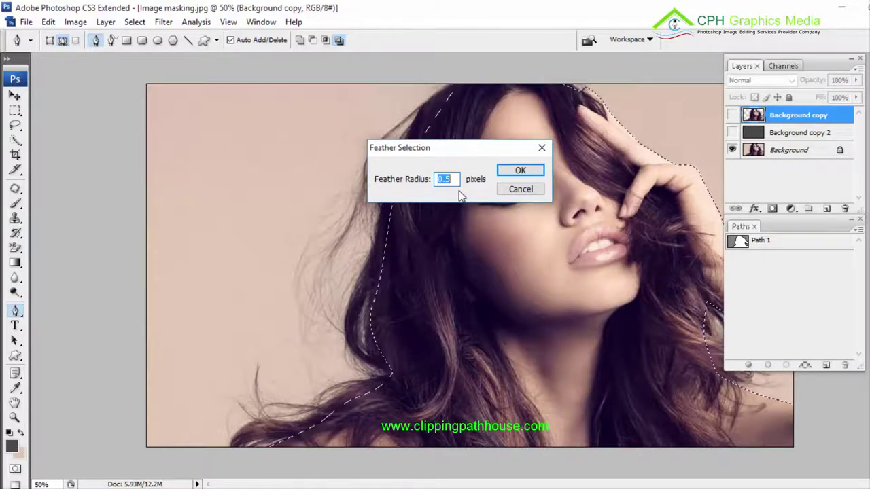
key(Return)
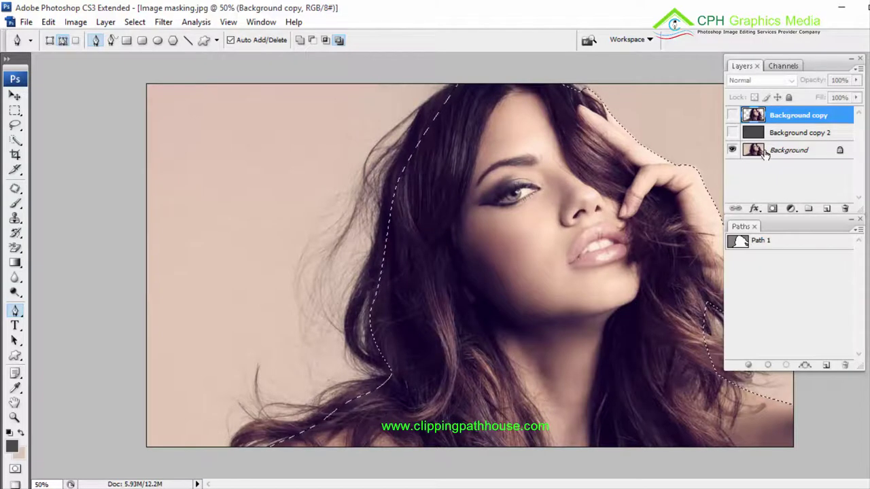
- Show both hidden layers, copy the selected body from the Background layer to a new layer and move it above Background copy
click(788, 153)
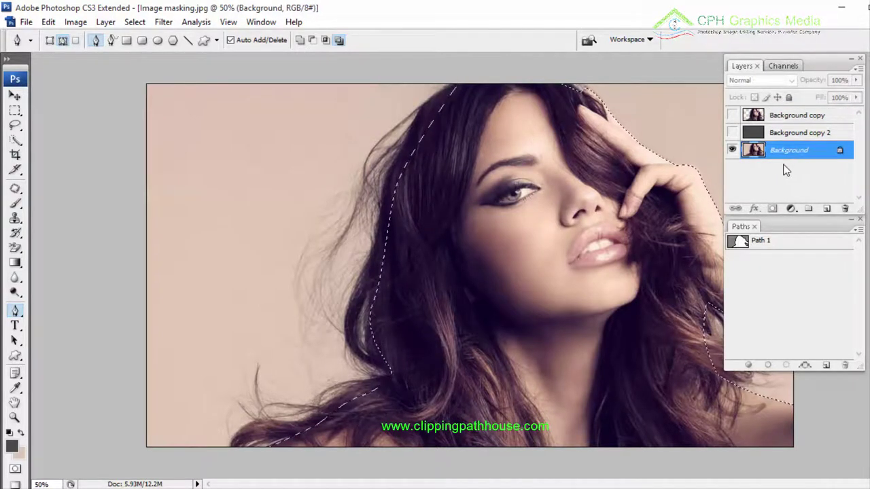
click(732, 133)
click(732, 115)
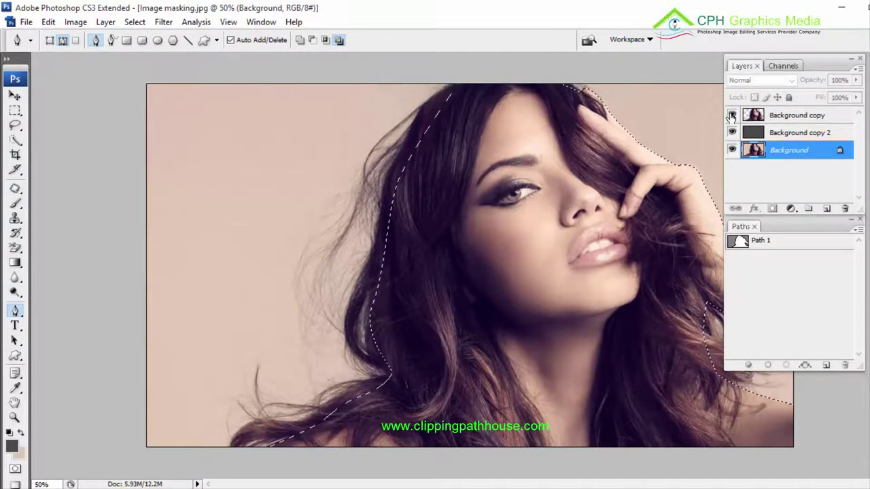
key(ctrl+j)
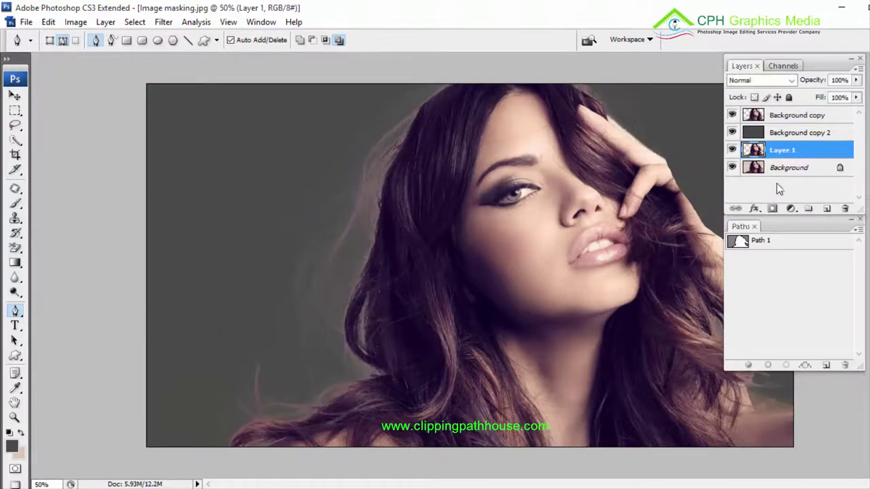
drag(779, 150, 785, 115)
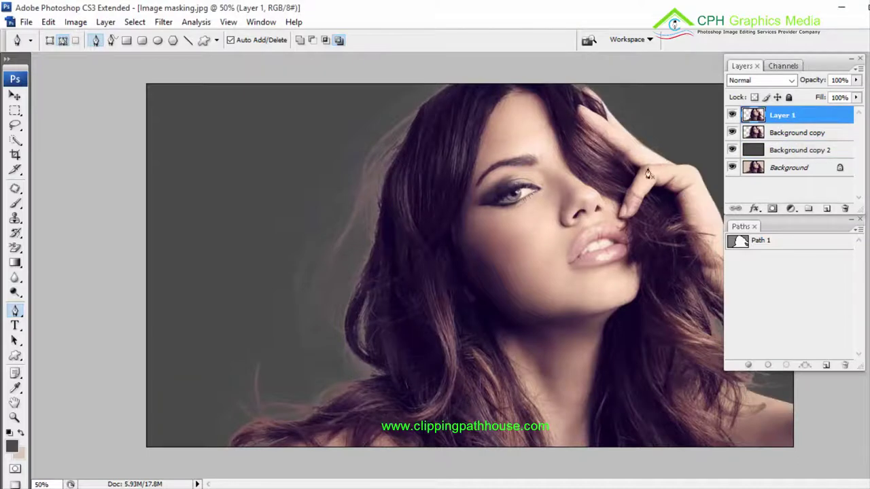
- Examine the combined cut-out up close along the hand, forearm, loose hair and crown against the dark backdrop
key(f)
key(f)
drag(611, 193, 483, 156)
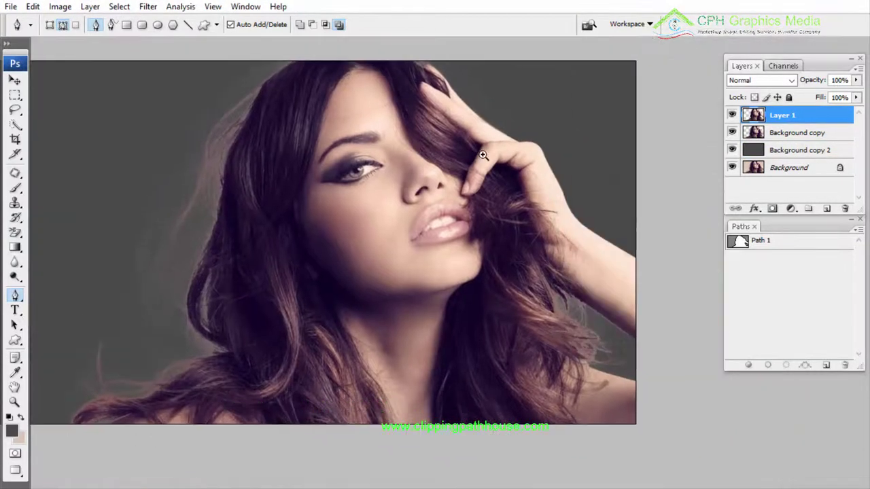
key(ctrl+plus)
key(ctrl+plus)
drag(600, 252, 604, 298)
drag(469, 157, 606, 241)
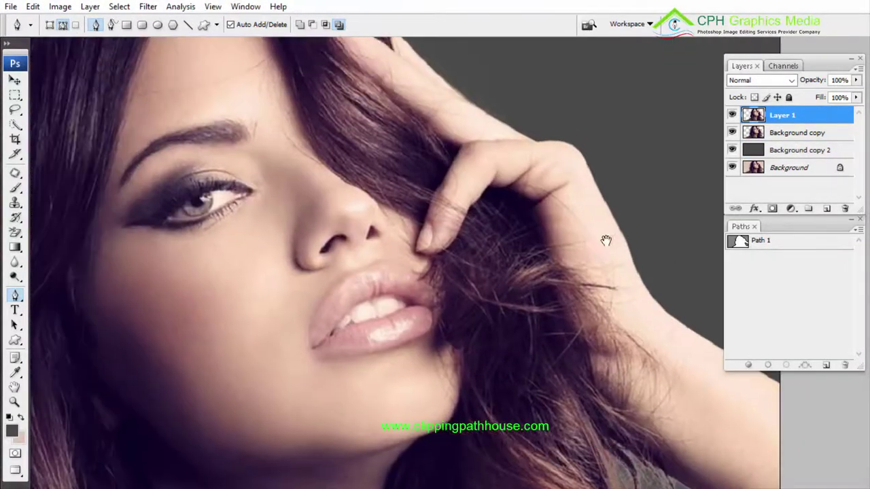
key(ctrl+minus)
drag(478, 178, 558, 287)
drag(576, 213, 608, 195)
drag(234, 231, 483, 194)
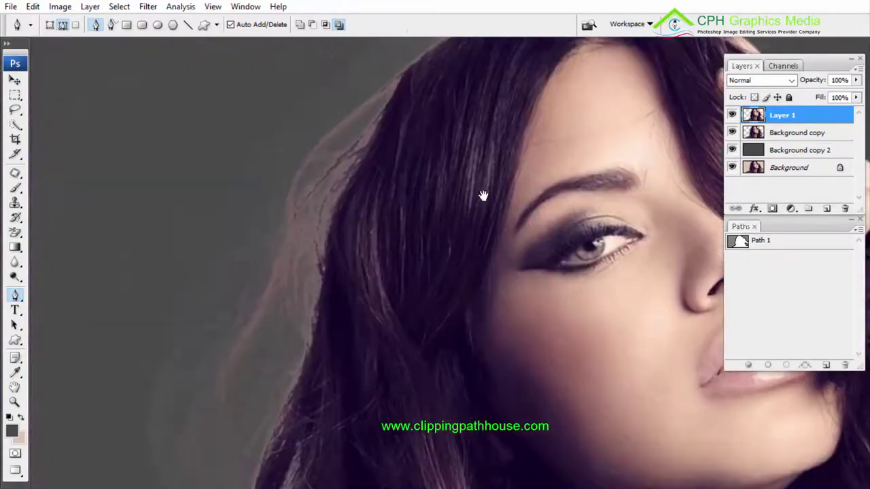
drag(340, 69, 170, 240)
key(ctrl+plus)
key(ctrl+minus)
drag(589, 273, 170, 221)
drag(622, 231, 543, 249)
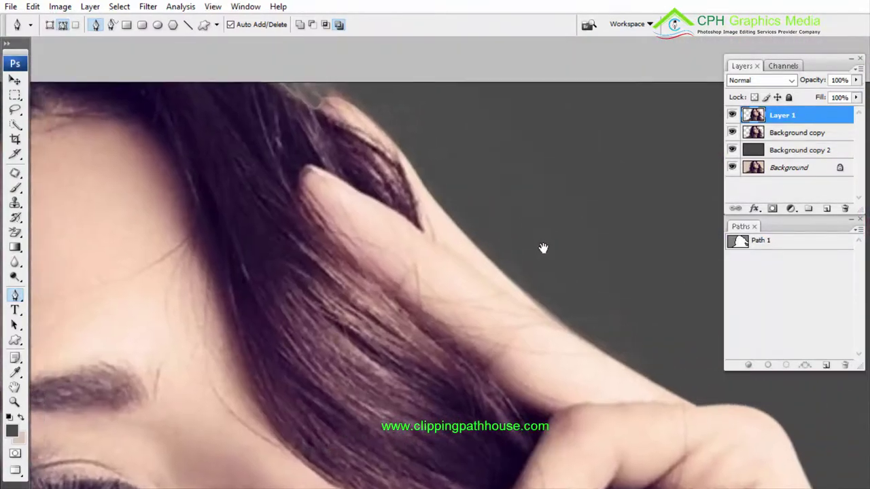
mouse_move(509, 198)
mouse_down()
mouse_move(516, 213)
mouse_move(500, 167)
mouse_up()
- Select the Background copy layer and examine the cut-out's hair edges up close from the raised hand past the shoulder to the crown
click(774, 138)
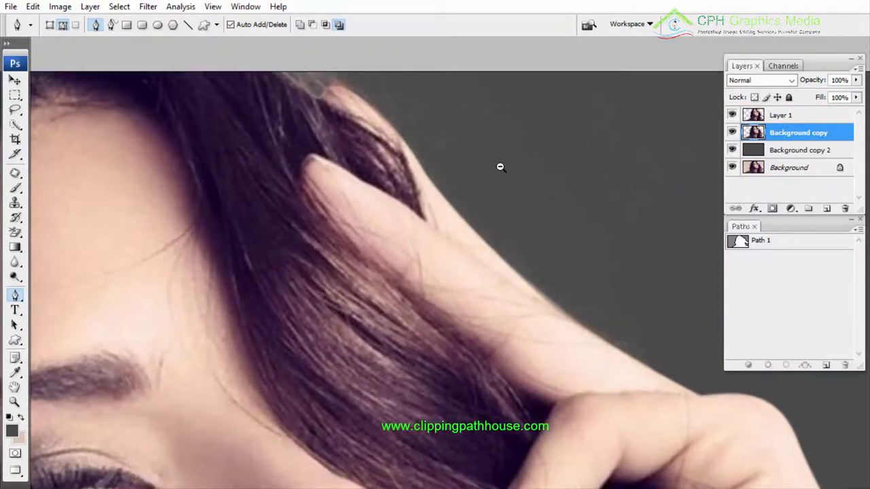
alt+click(500, 167)
drag(561, 292, 430, 53)
drag(627, 380, 499, 196)
drag(95, 149, 564, 208)
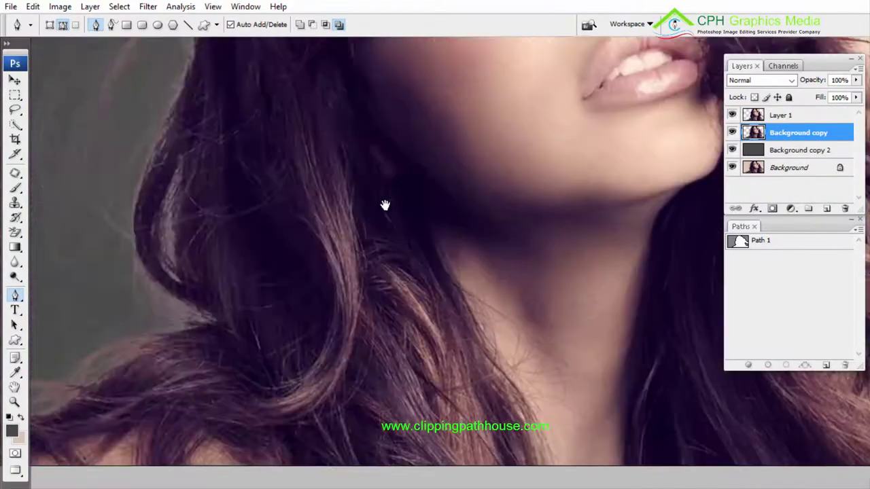
drag(62, 218, 439, 184)
drag(454, 231, 462, 205)
drag(466, 101, 373, 394)
drag(523, 61, 410, 227)
drag(285, 77, 519, 265)
scroll(518, 260, down, 5)
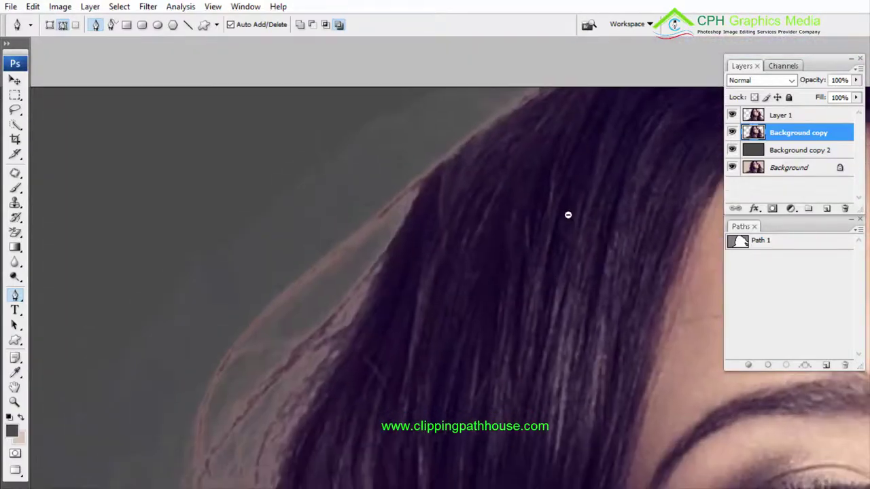
scroll(529, 260, up, 3)
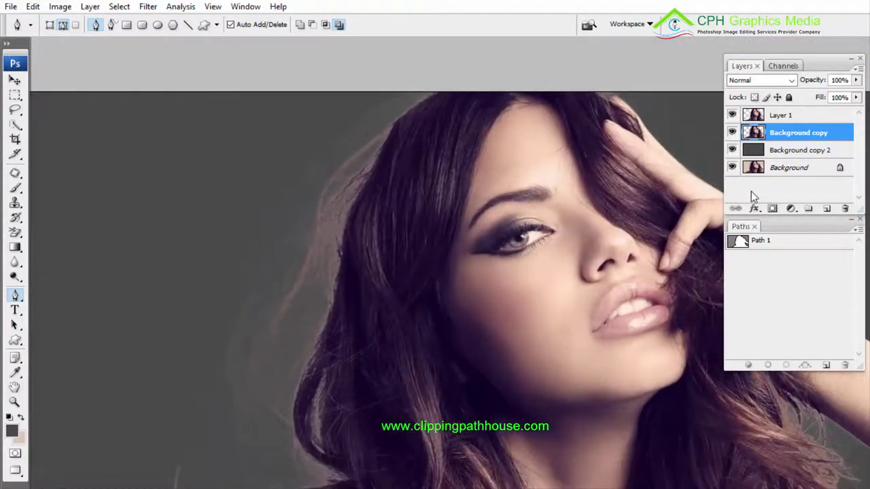
- Fill the Background copy 2 layer with bright blue 0084ff and check the hair, hand and crown edges against it
click(751, 150)
click(15, 430)
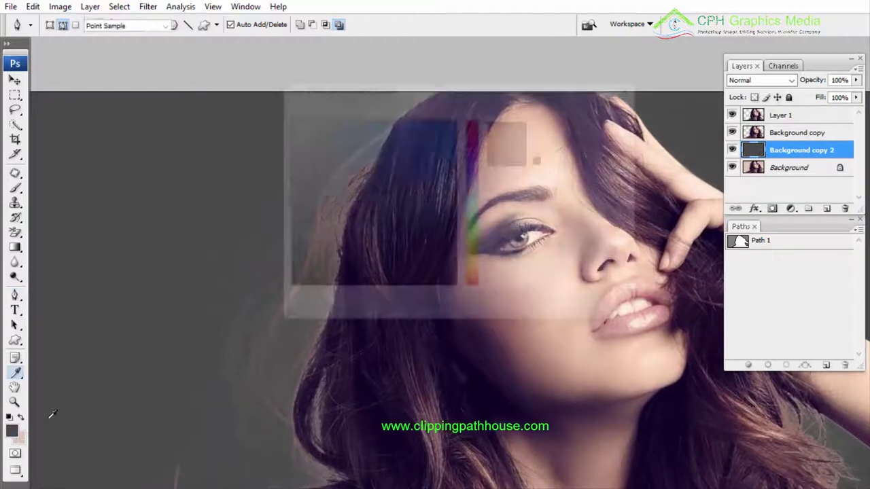
click(457, 119)
key(Return)
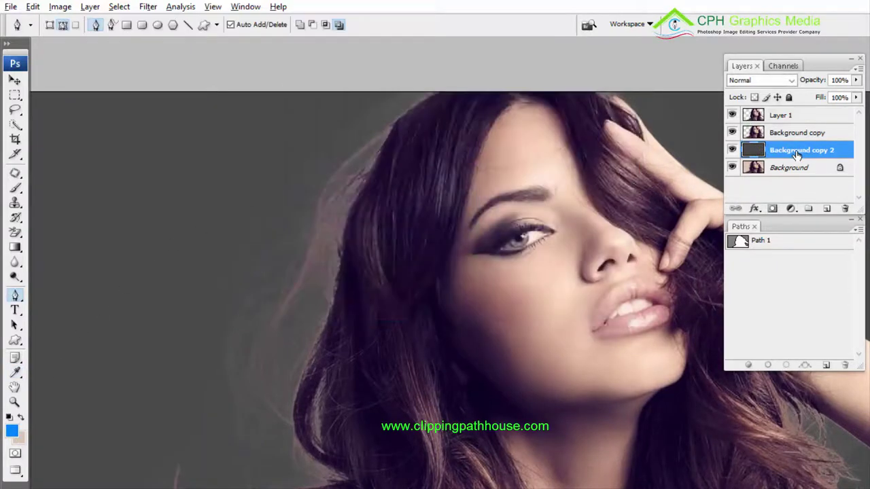
key(alt+BackSpace)
drag(680, 201, 499, 161)
drag(505, 237, 501, 181)
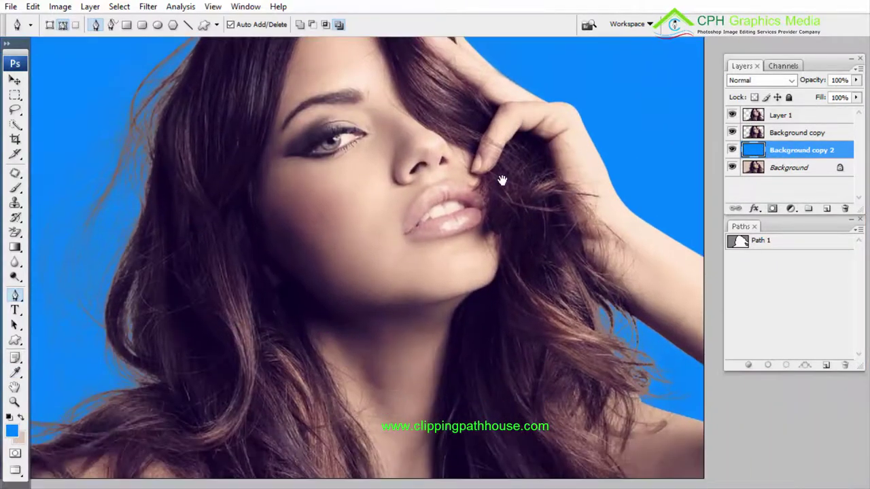
drag(262, 202, 444, 174)
drag(425, 83, 432, 286)
key(ctrl+plus)
drag(524, 54, 508, 194)
- Refill the Background copy 2 layer with dark gray 2c2c2c
click(10, 432)
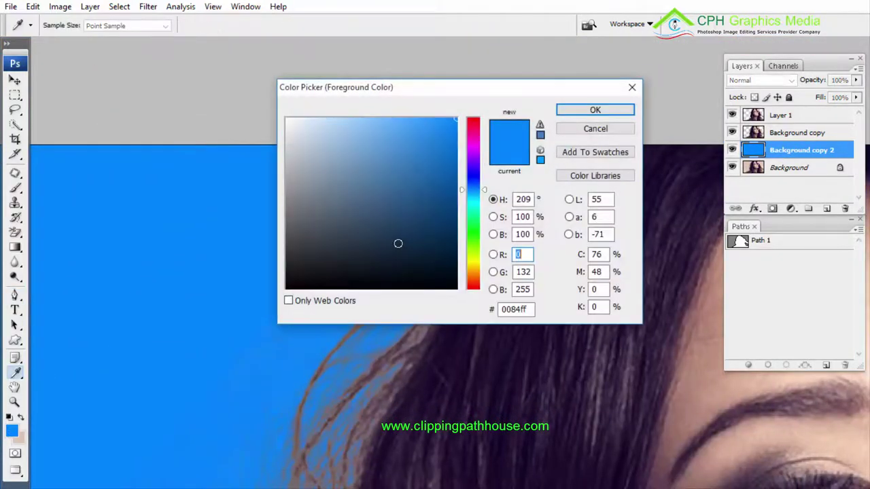
drag(299, 261, 285, 262)
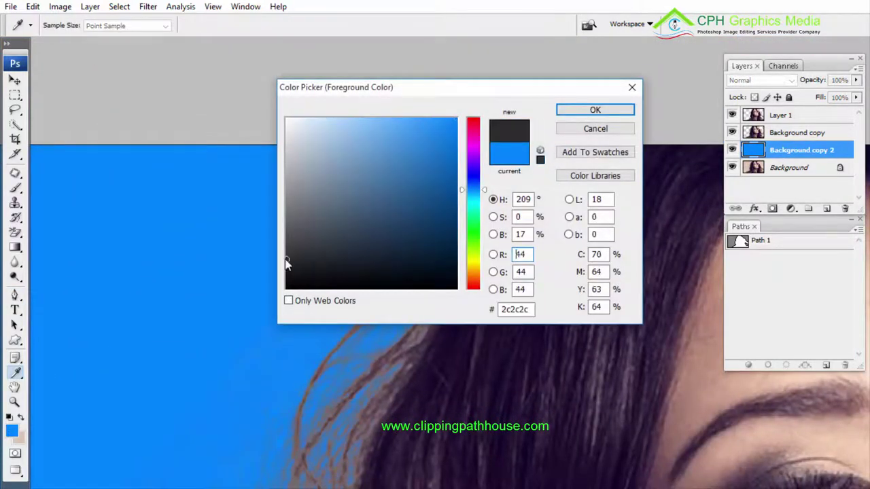
click(617, 109)
key(p)
key(alt+BackSpace)
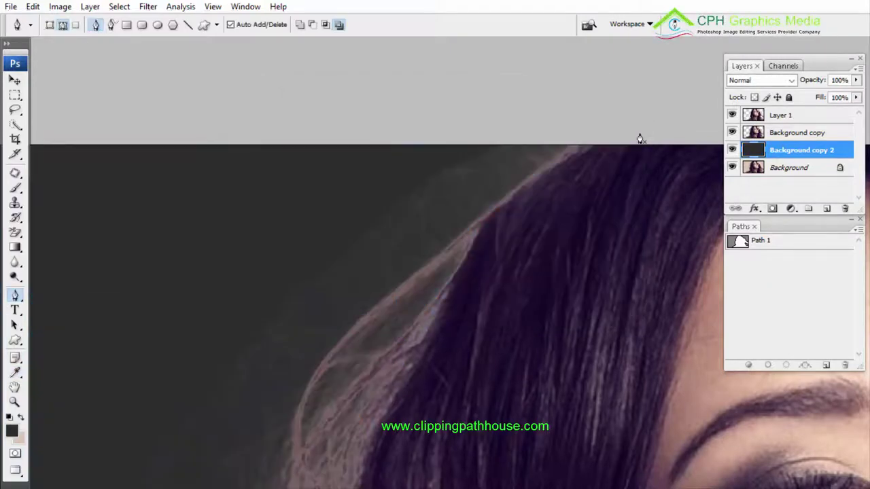
- Load the Background copy layer's transparency as a selection, invert it to cover the area outside the hair, and feather it
key(ctrl+plus)
click(773, 134)
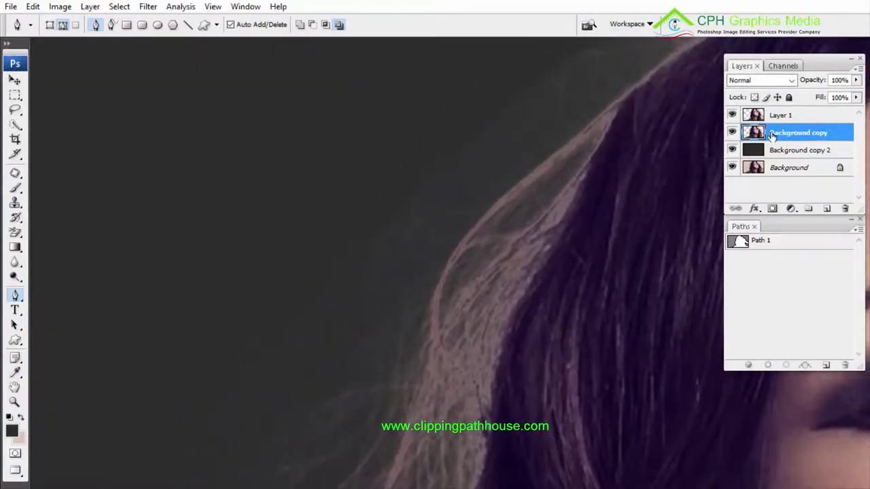
ctrl+click(754, 133)
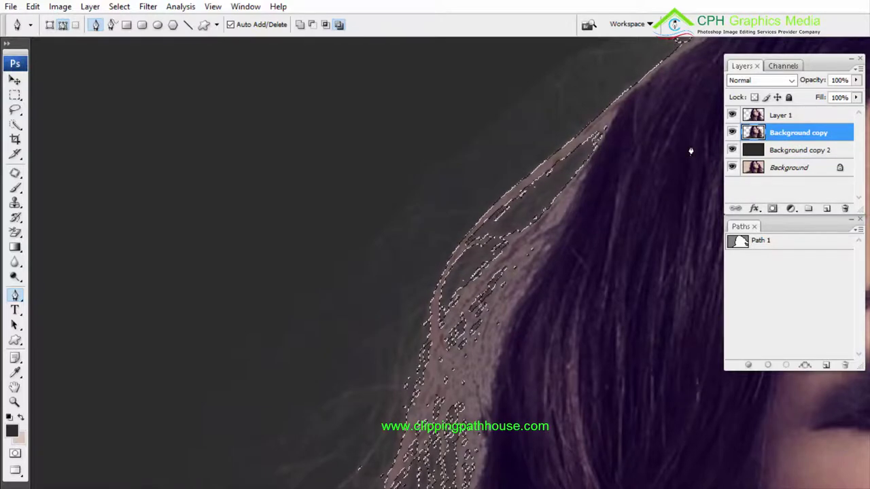
key(ctrl+minus)
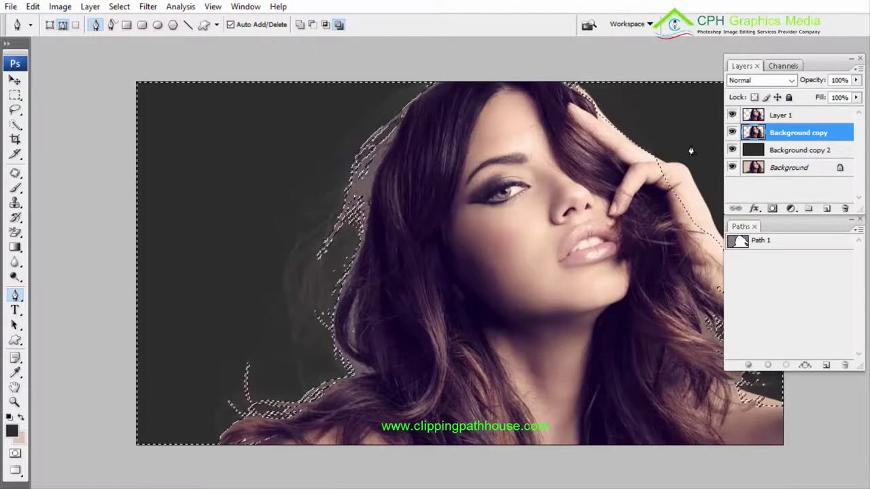
key(ctrl+alt+d)
key(Return)
- Switch from the Background Eraser to the regular Eraser and enlarge its brush to 300 px
key(e)
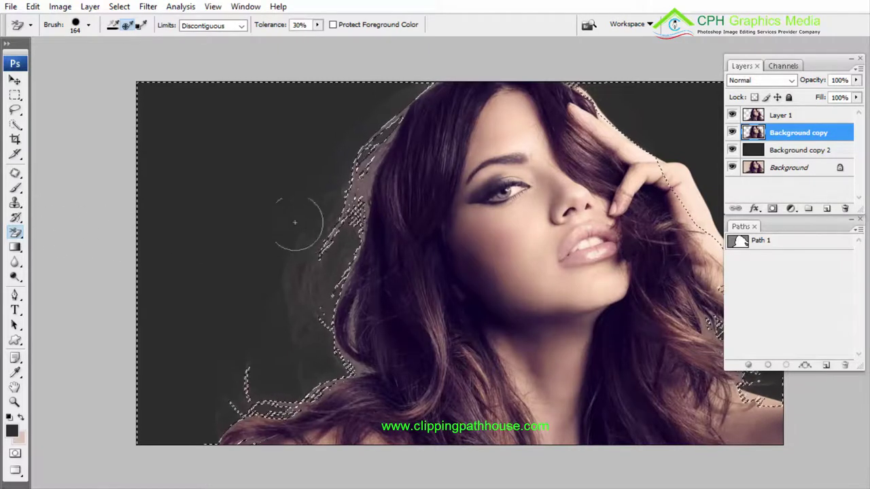
right_click(15, 232)
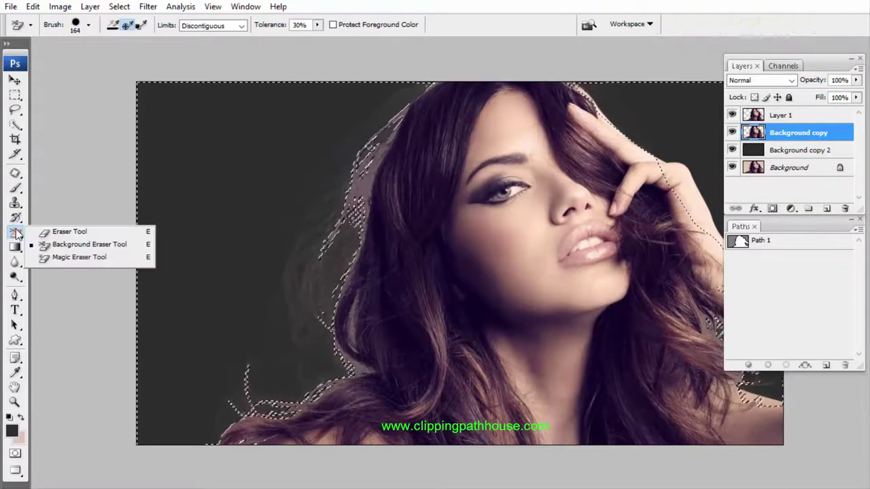
click(71, 233)
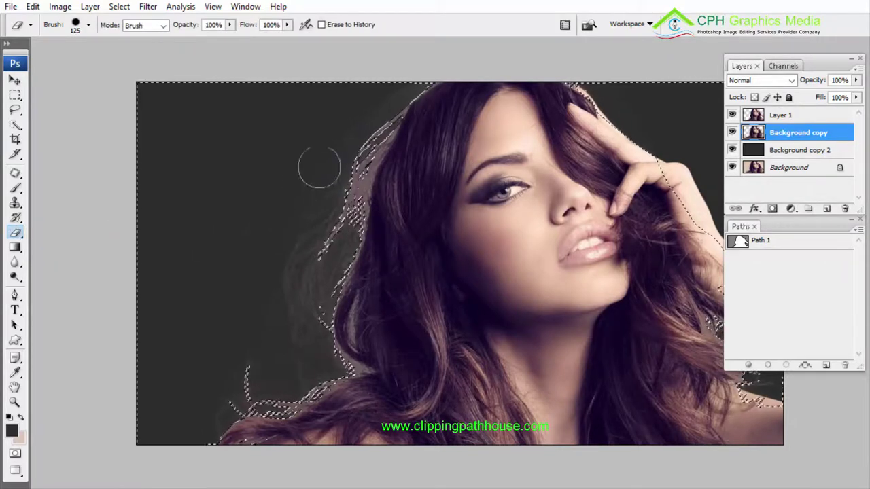
key(ctrl+plus)
drag(413, 246, 419, 266)
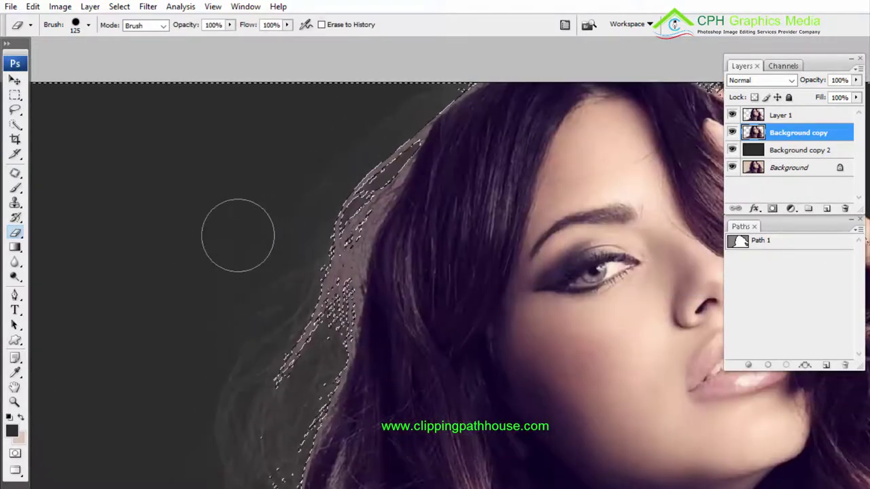
key(bracketright)
key(bracketright)
key(bracketright)
key(bracketright)
key(bracketright)
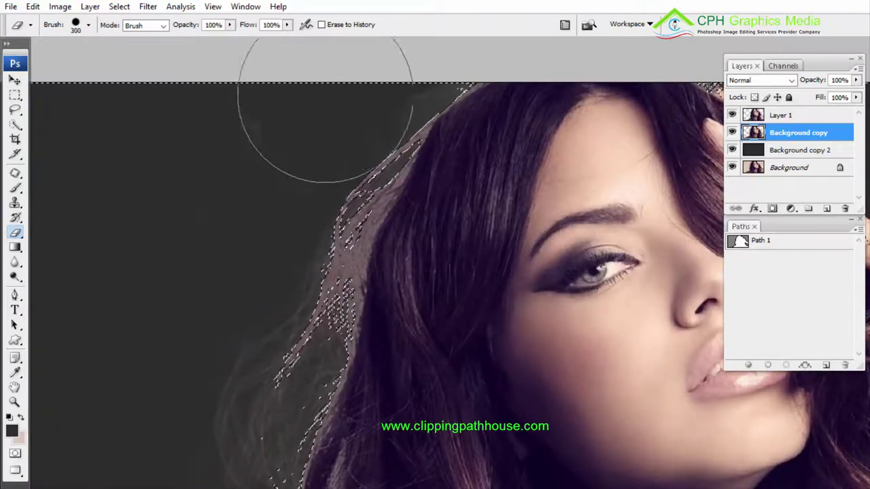
- Erase the faint backdrop residue within the selection on Background copy, around the loose hair from crown to shoulder, with the 300 px brush
drag(206, 224, 245, 114)
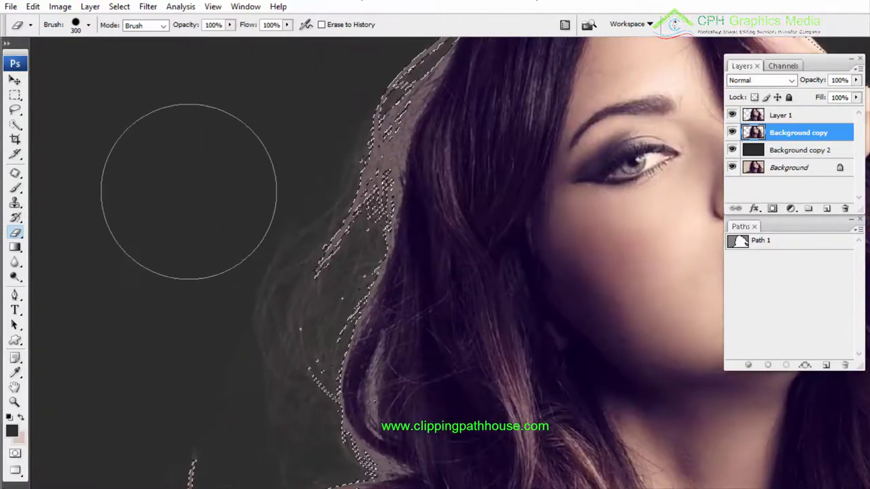
right_click(189, 189)
click(282, 258)
click(122, 147)
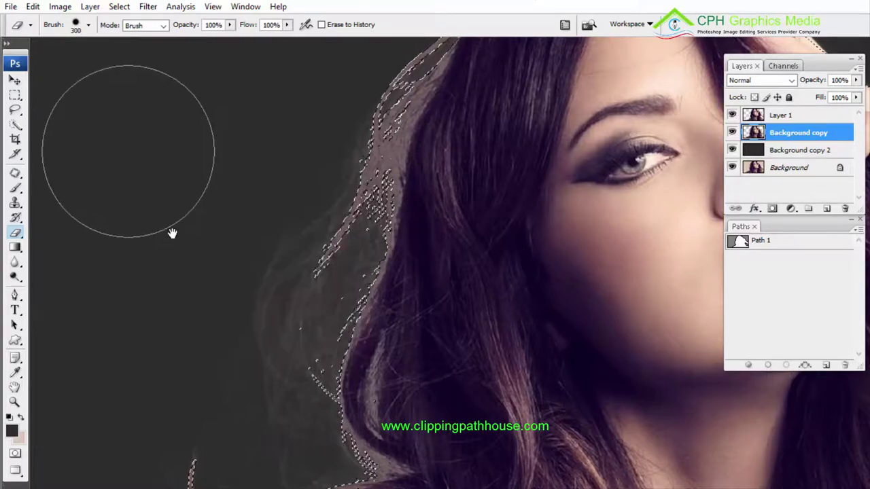
drag(171, 233, 221, 81)
drag(184, 208, 221, 116)
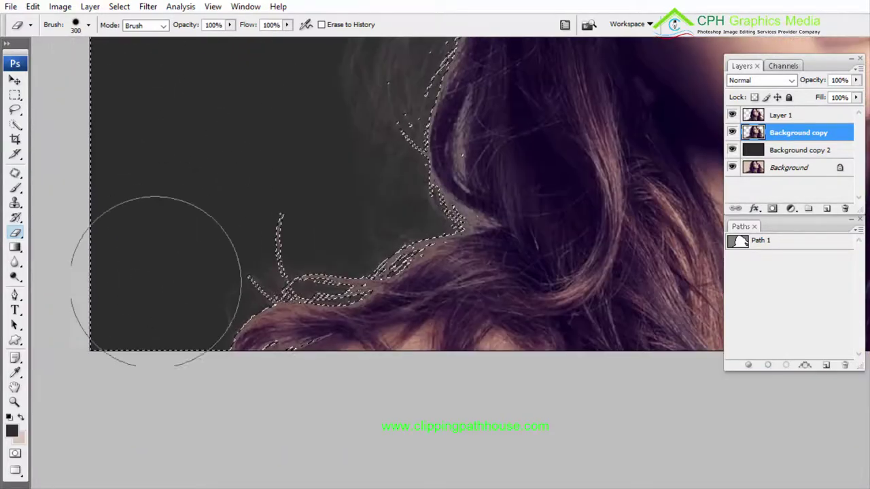
mouse_move(343, 41)
mouse_down()
mouse_move(307, 267)
mouse_move(242, 413)
mouse_up()
drag(217, 98, 76, 383)
drag(679, 469, 347, 176)
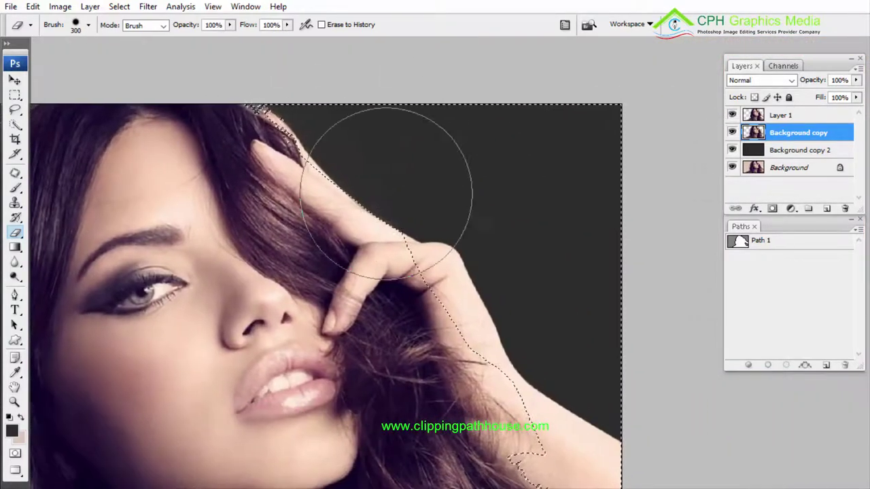
- Erase the residue around the raised hand and forearm with a 175 px brush and clear the selection
key(bracketleft)
key(bracketleft)
key(bracketleft)
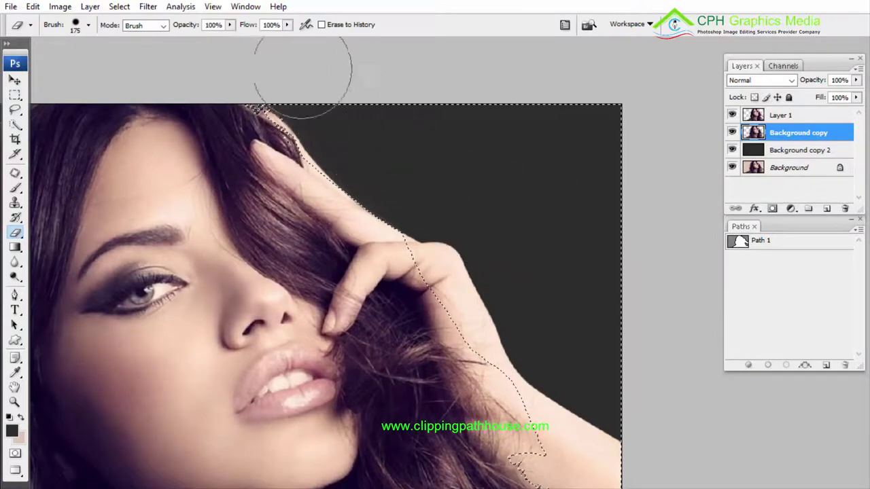
drag(437, 237, 384, 142)
drag(605, 469, 562, 309)
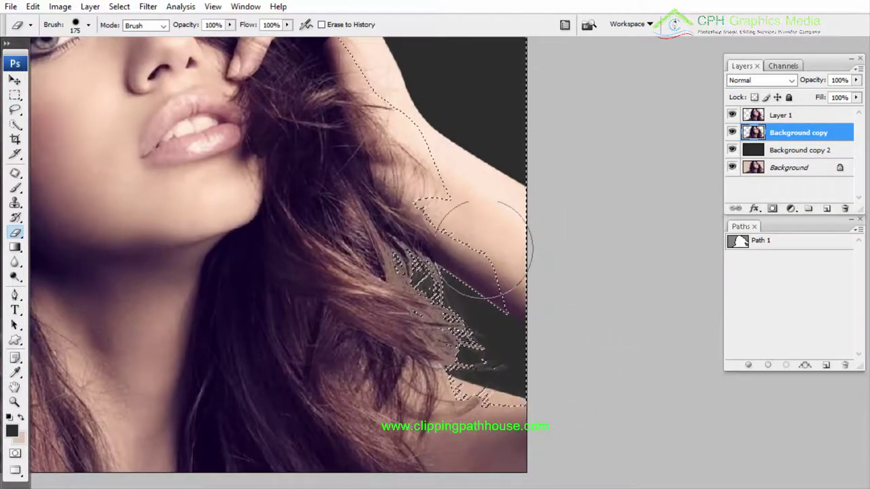
key(ctrl+d)
key(ctrl+0)
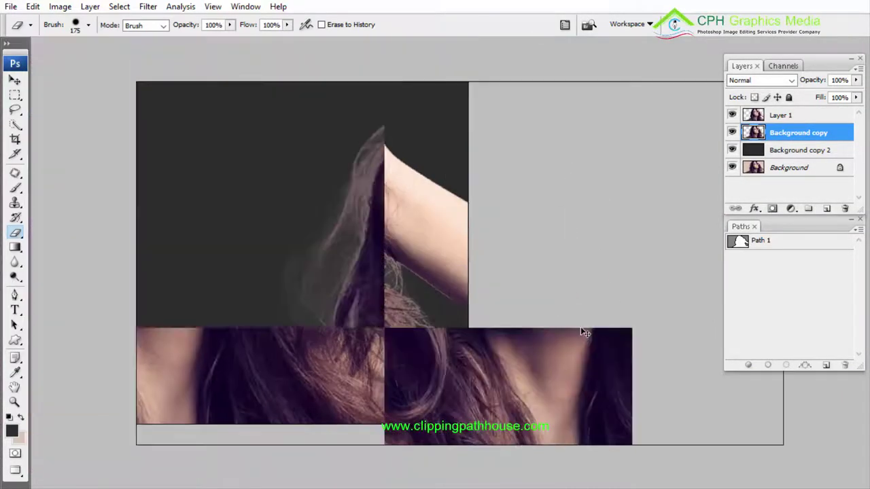
- Check the loose strands between the forearm and shoulder and reduce the Eraser brush to 45 px
drag(609, 293, 404, 224)
key(ctrl+plus)
key(ctrl+plus)
mouse_move(685, 362)
mouse_down()
mouse_move(612, 322)
mouse_move(577, 321)
mouse_up()
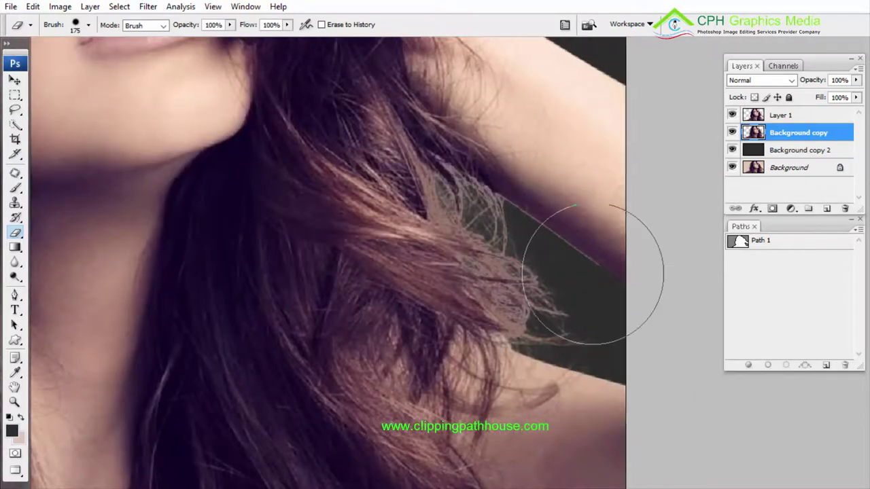
key(bracketleft)
key(bracketleft)
key(bracketleft)
key(bracketleft)
key(bracketleft)
key(bracketleft)
key(bracketleft)
key(bracketleft)
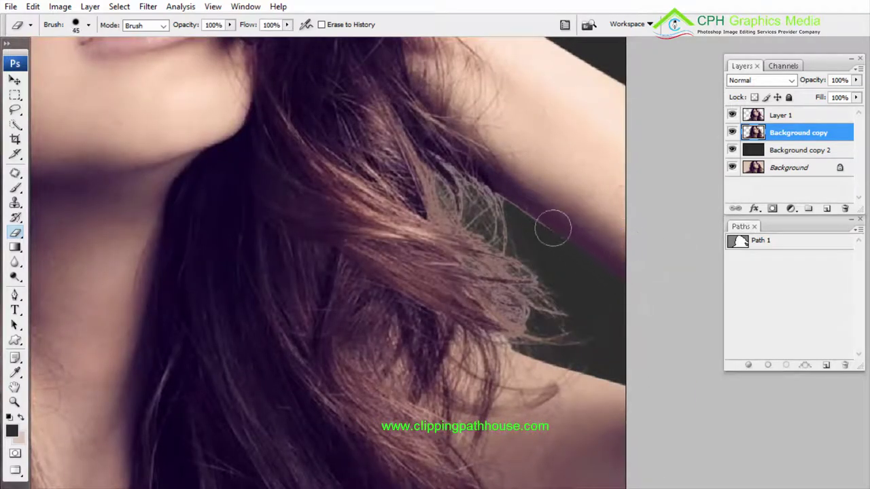
key(ctrl+0)
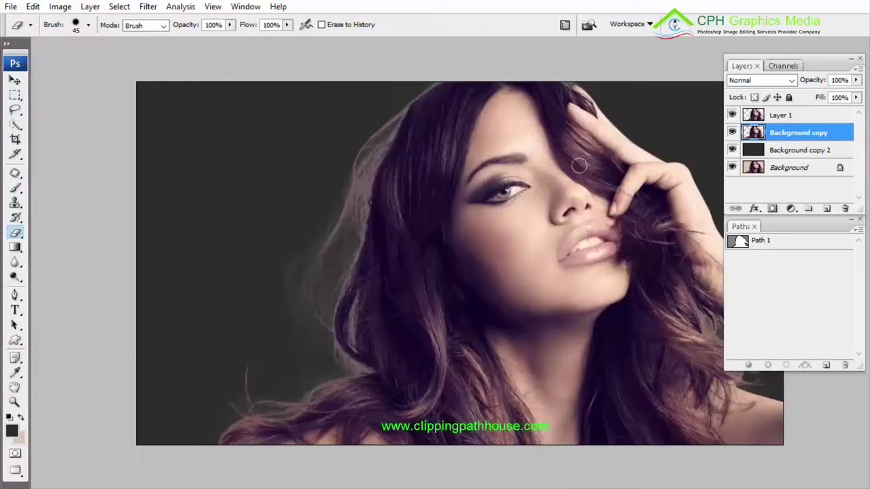
- Hide Background copy 2 and Background to inspect the cut-out over transparency, and show both layers again
click(731, 154)
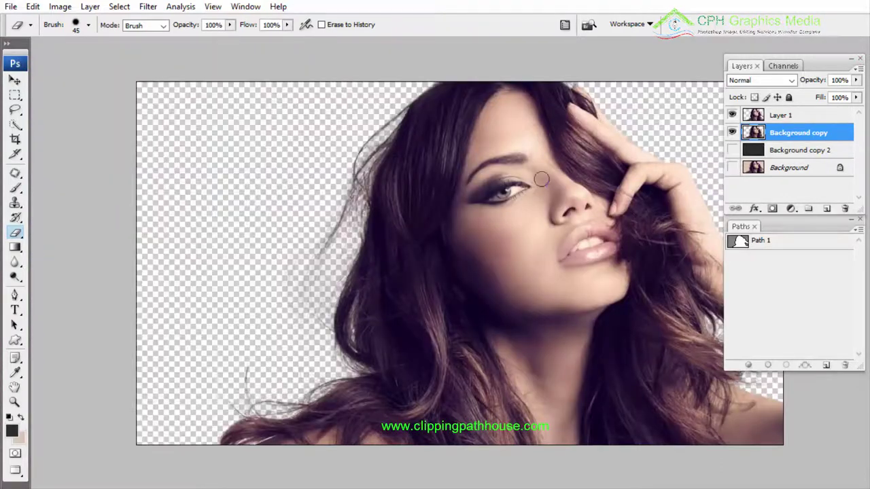
mouse_move(589, 210)
mouse_down()
mouse_move(526, 183)
mouse_move(582, 220)
mouse_up()
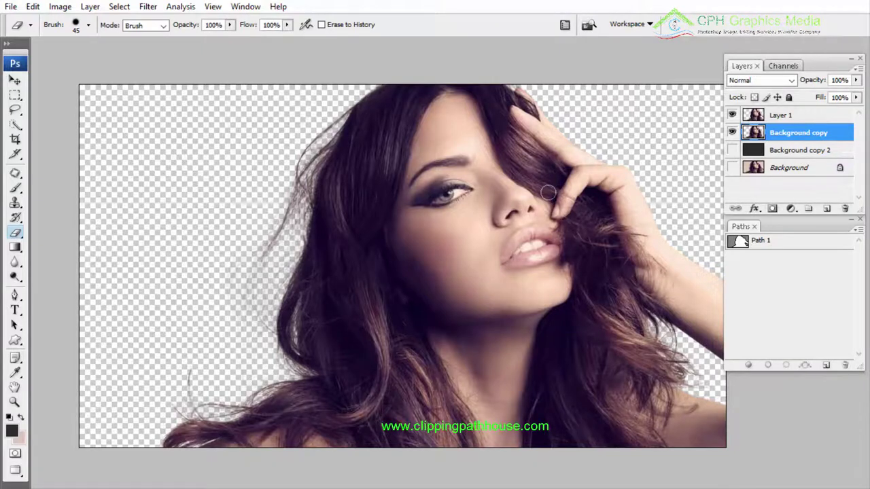
click(731, 168)
click(732, 149)
- Fill the Background copy 2 layer with bright blue, compare the cut-out with the original backdrop, and hide Background copy 2 and Background
click(759, 152)
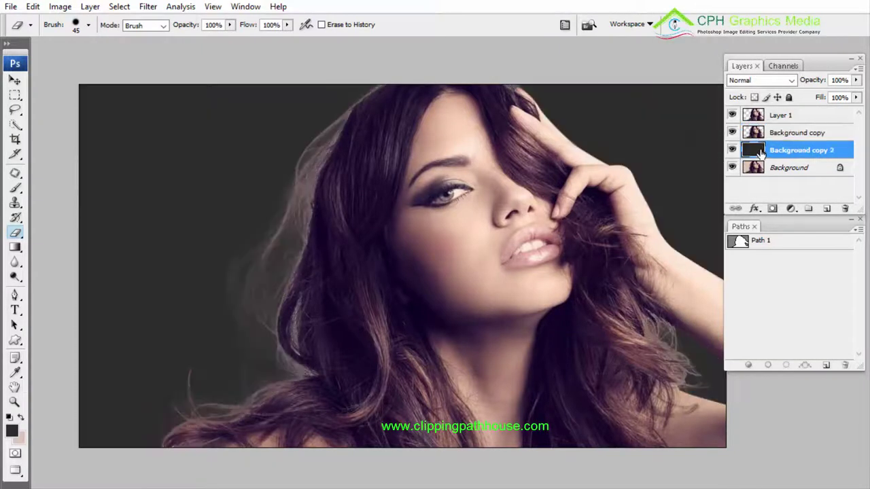
click(14, 428)
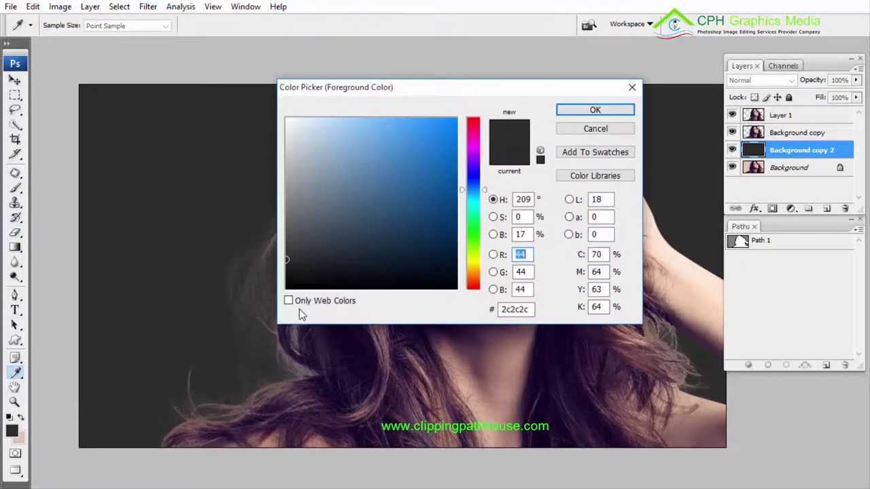
click(454, 113)
click(594, 110)
key(e)
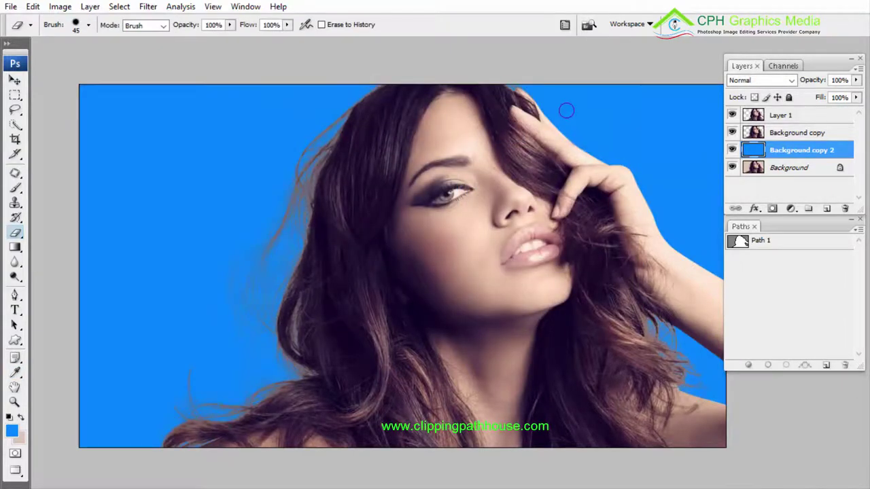
click(732, 151)
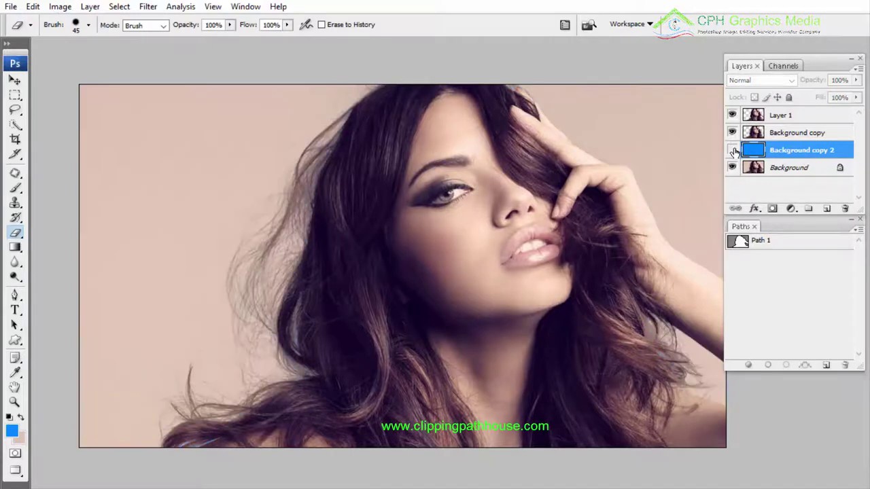
click(732, 151)
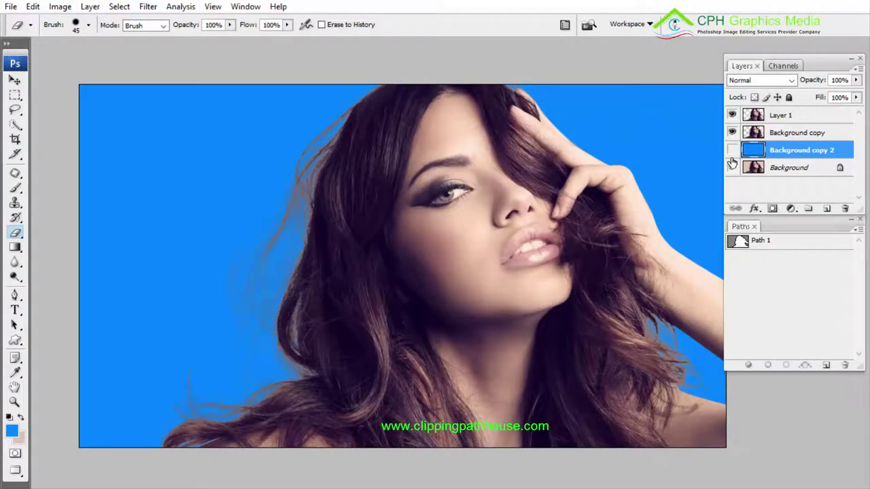
- Hide Background to check the combined cut-out over transparency, and hide Background copy to view Layer 1 alone
click(732, 166)
click(774, 134)
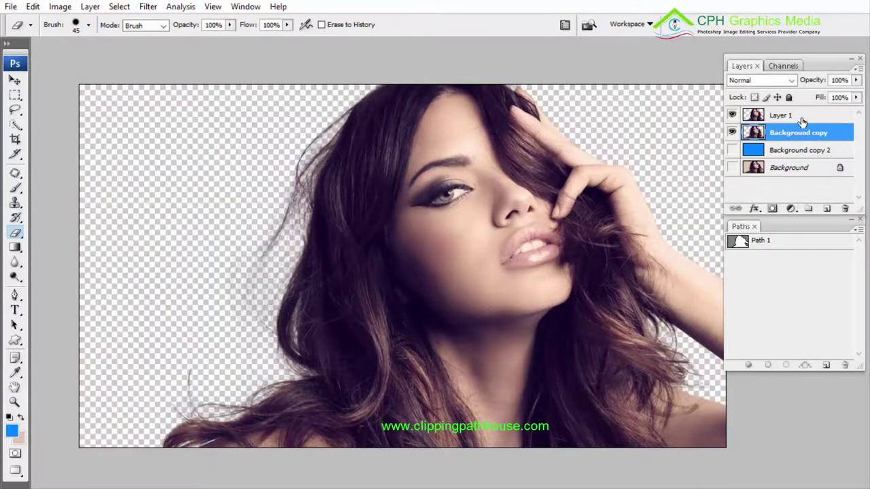
shift+click(801, 117)
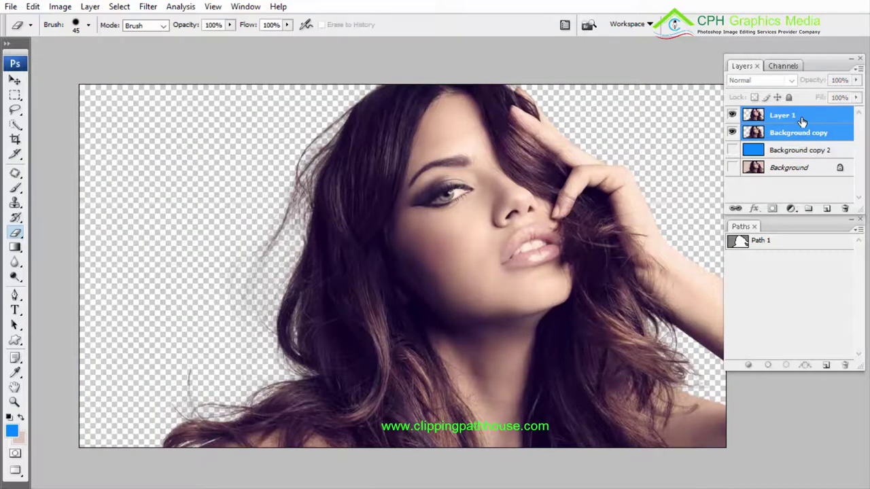
click(732, 133)
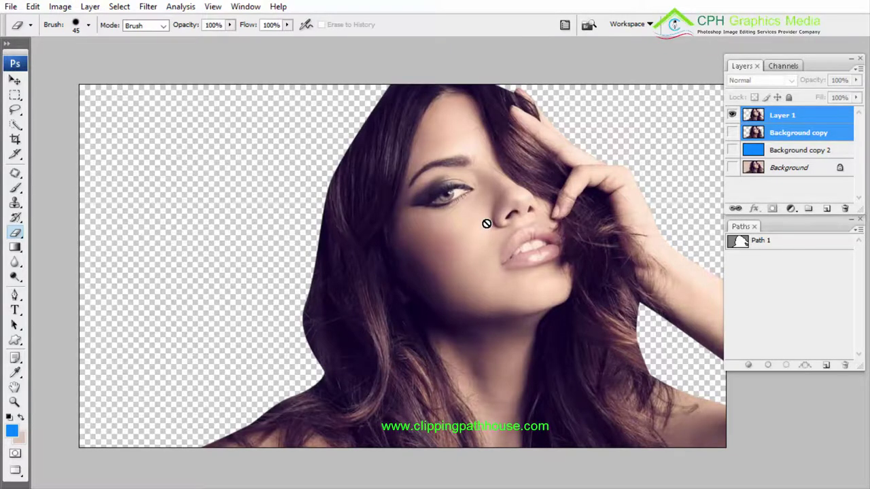
- Show the Background, Background copy and Background copy 2 layers again
click(797, 153)
click(774, 167)
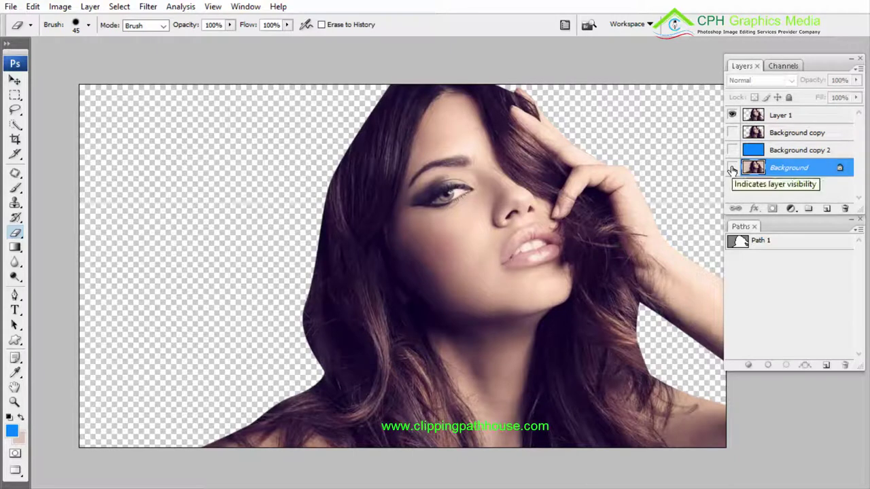
click(732, 169)
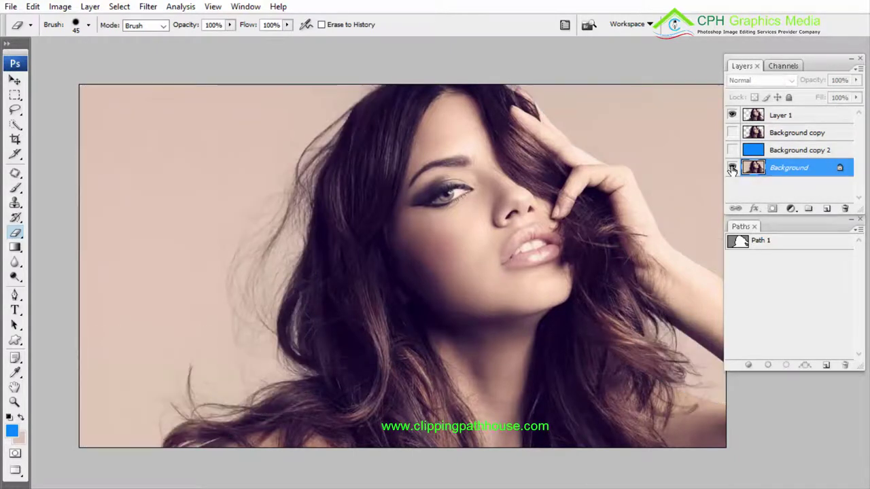
click(732, 133)
click(732, 150)
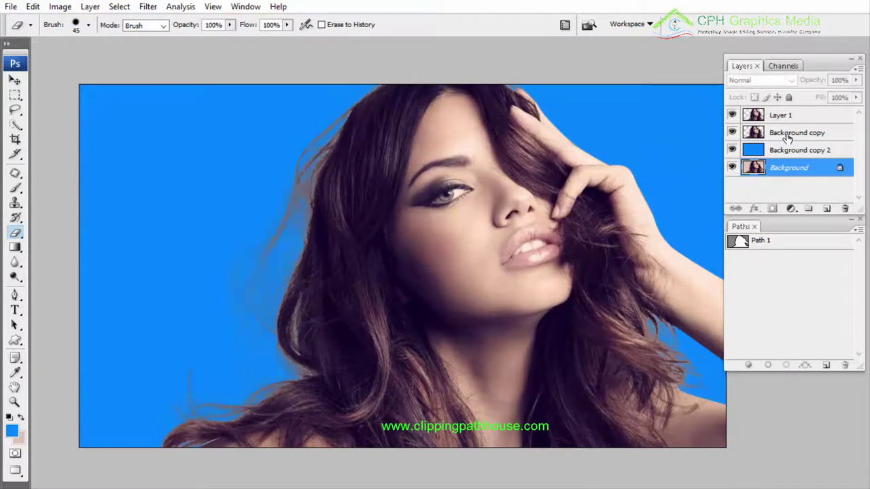
- Merge Layer 1 with Background copy and delete the blue Background copy 2 layer
click(795, 133)
shift+click(796, 117)
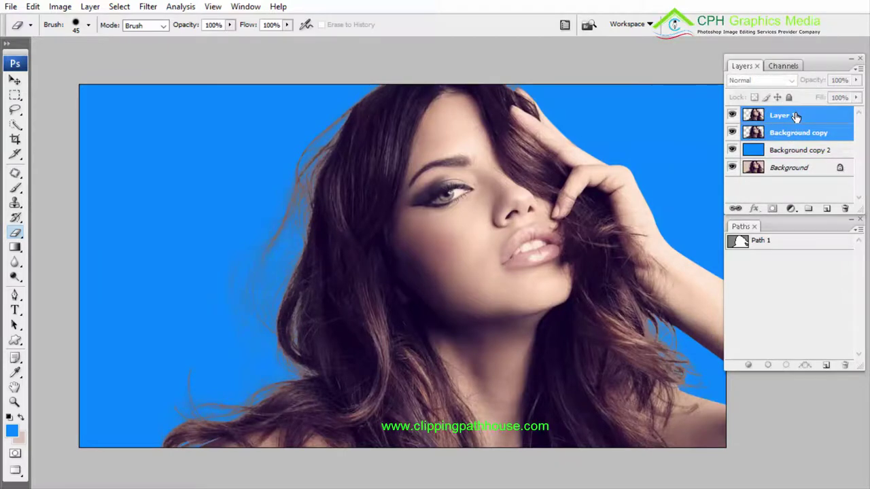
key(ctrl+e)
click(746, 134)
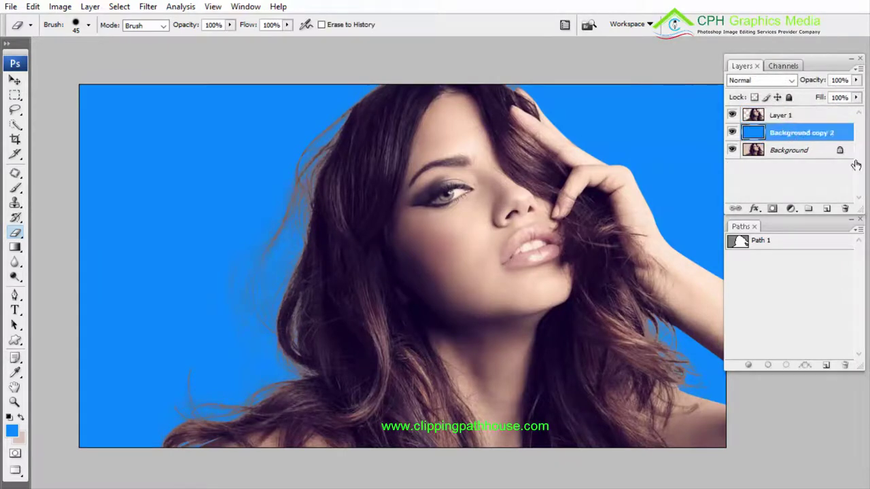
click(847, 210)
- Hide Background to inspect the merged Layer 1 over transparency, and show Background again
click(732, 133)
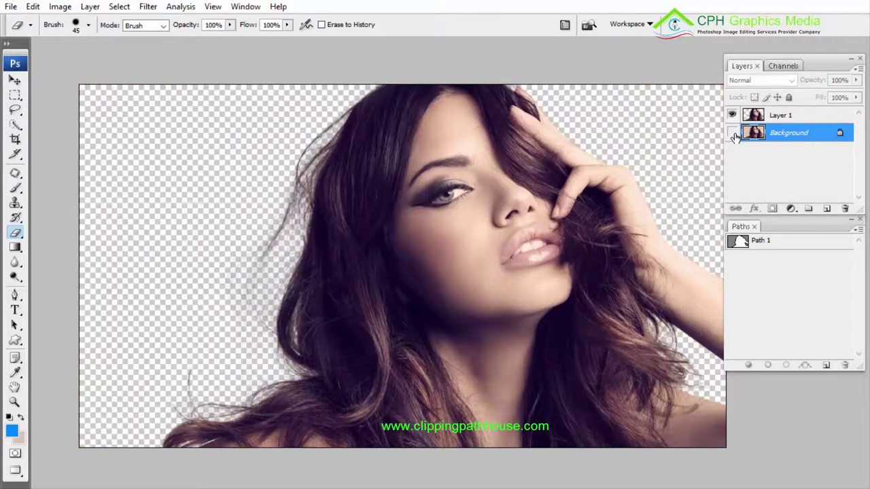
click(830, 117)
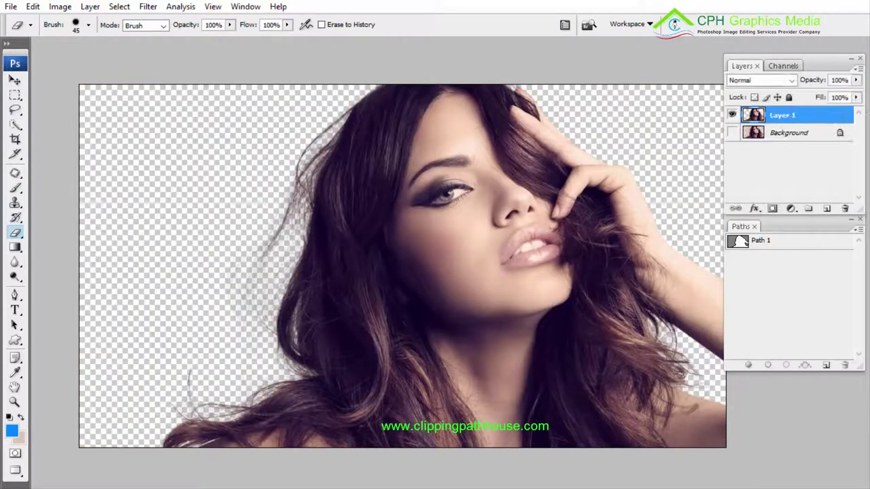
key(v)
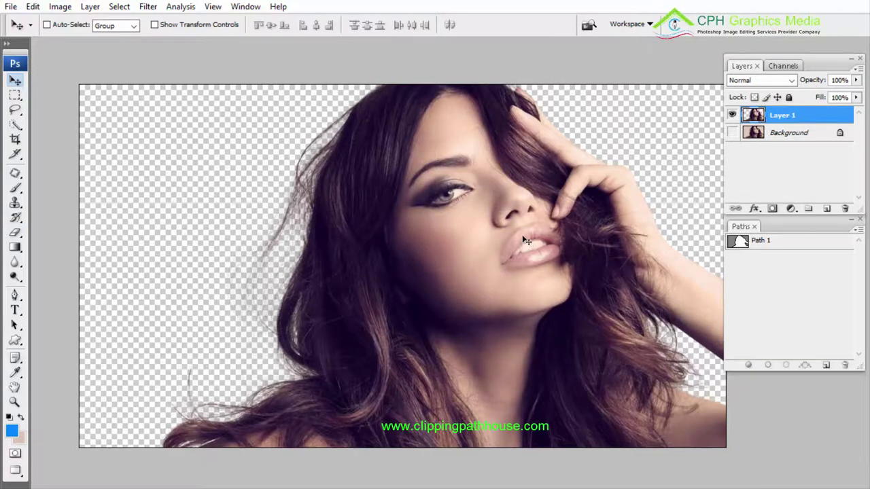
mouse_move(494, 240)
mouse_down()
mouse_move(410, 240)
mouse_move(488, 242)
mouse_up()
click(732, 133)
- Duplicate the Background layer and fill the copy with a bright green foreground color
click(788, 133)
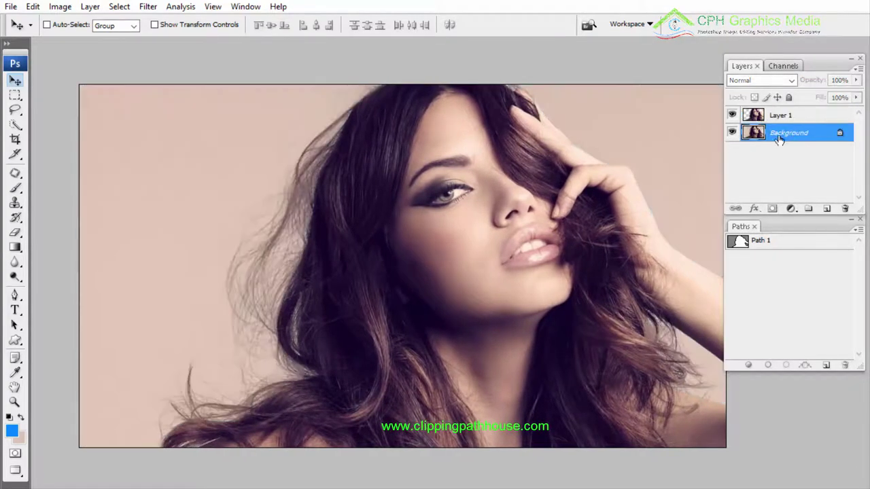
click(12, 430)
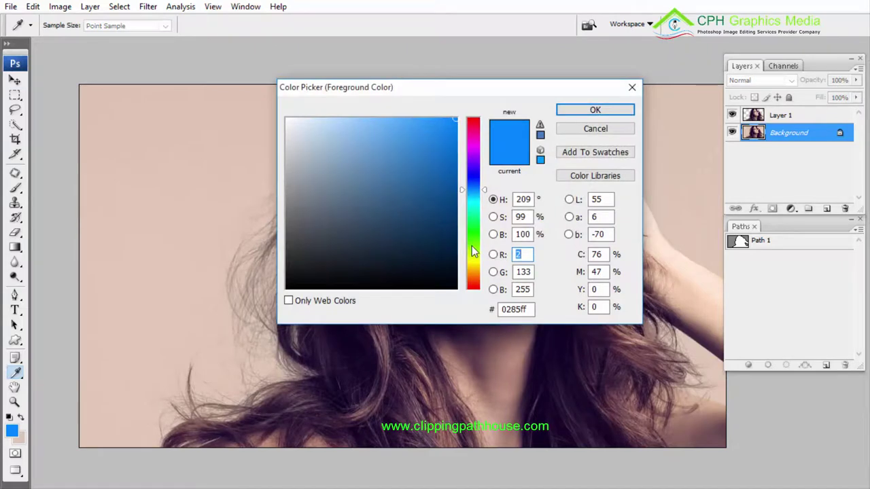
click(473, 245)
drag(451, 124, 495, 78)
click(563, 113)
key(ctrl+j)
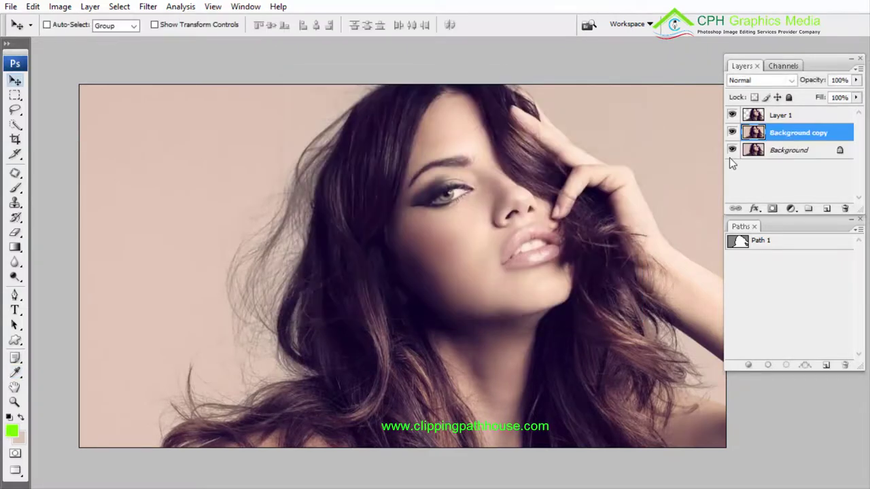
key(alt+BackSpace)
- Toggle the green Background copy layer repeatedly to compare the cut-out with the original backdrop, and leave the green layer hidden
key(ctrl+minus)
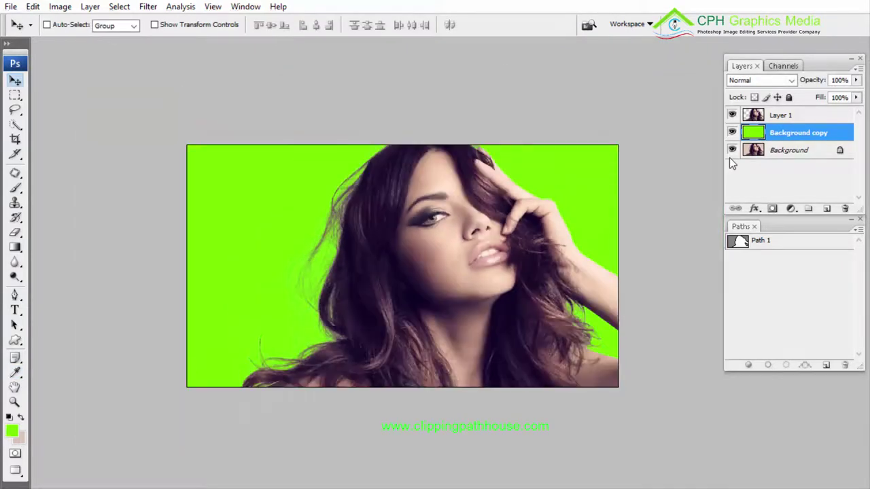
click(732, 133)
click(732, 132)
click(732, 133)
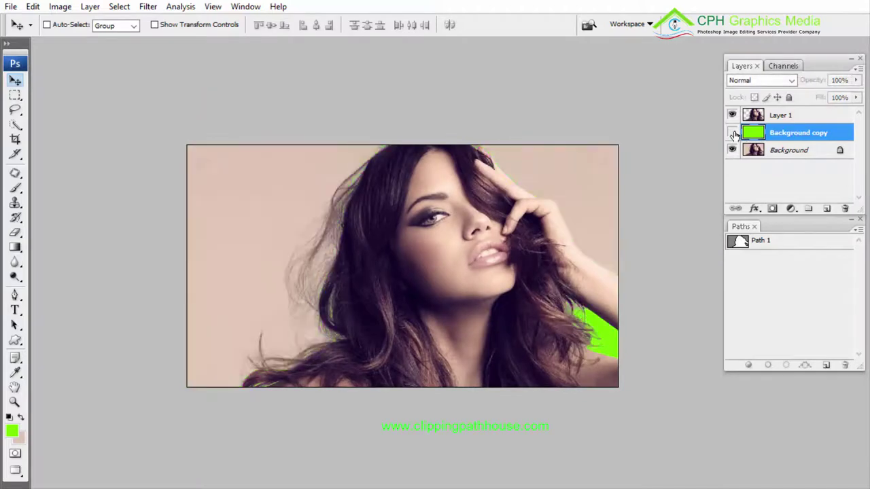
click(733, 133)
click(733, 133)
click(733, 134)
click(733, 134)
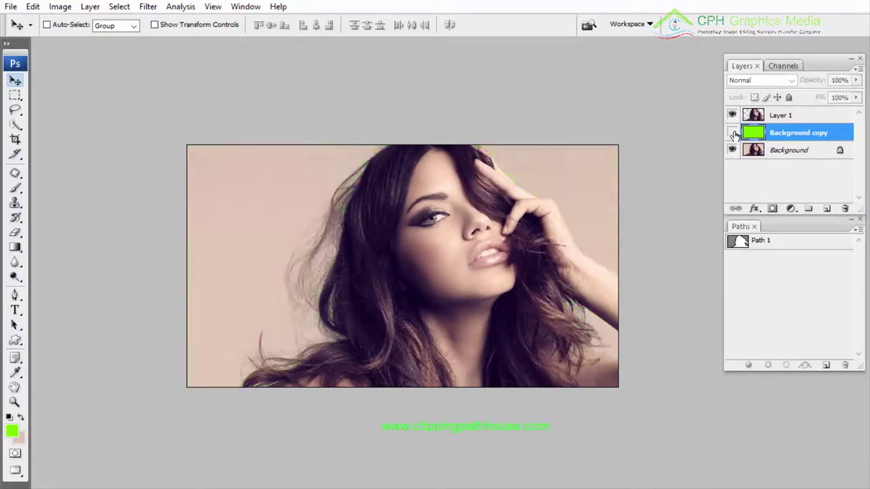
click(731, 133)
click(732, 132)
click(732, 133)
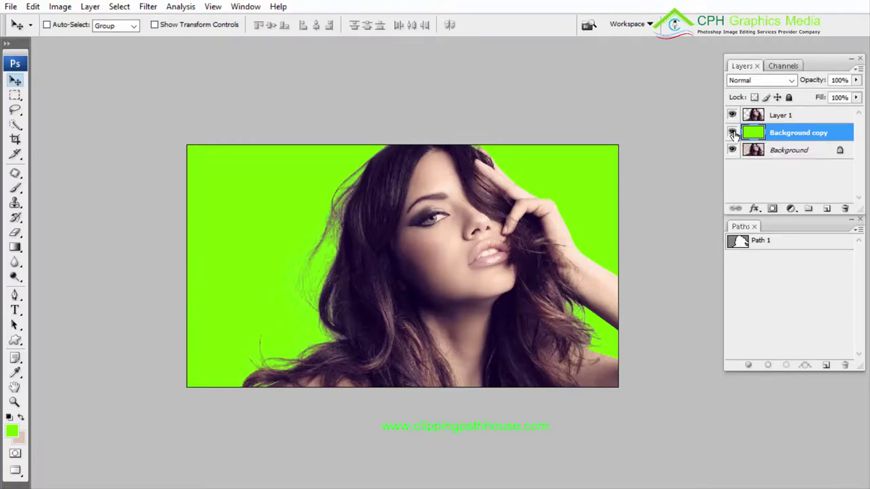
click(732, 133)
click(732, 133)
click(732, 133)
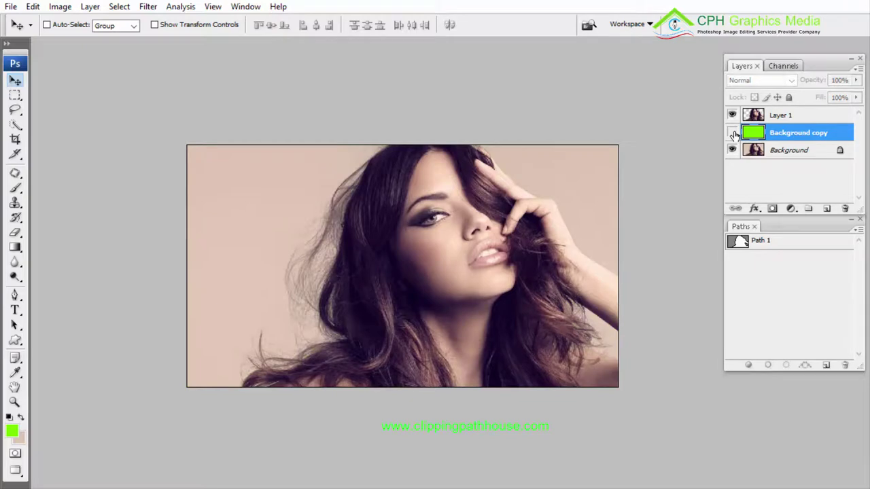
click(732, 133)
click(732, 132)
click(732, 133)
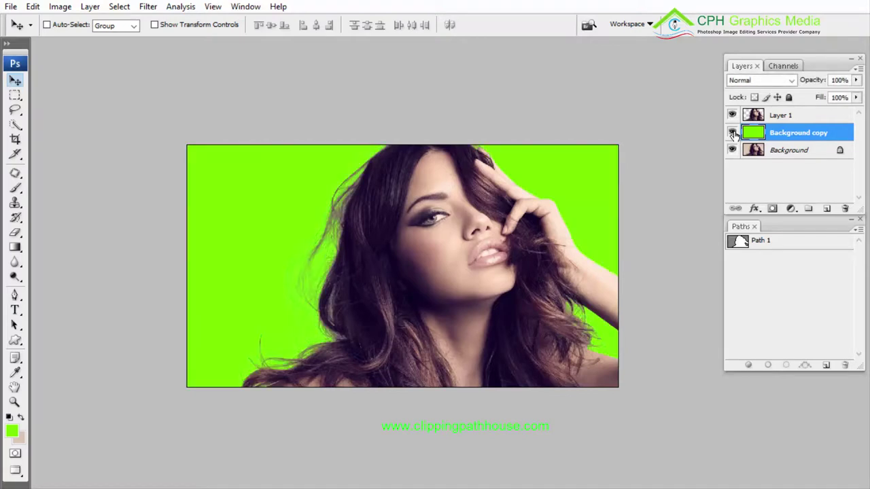
click(733, 134)
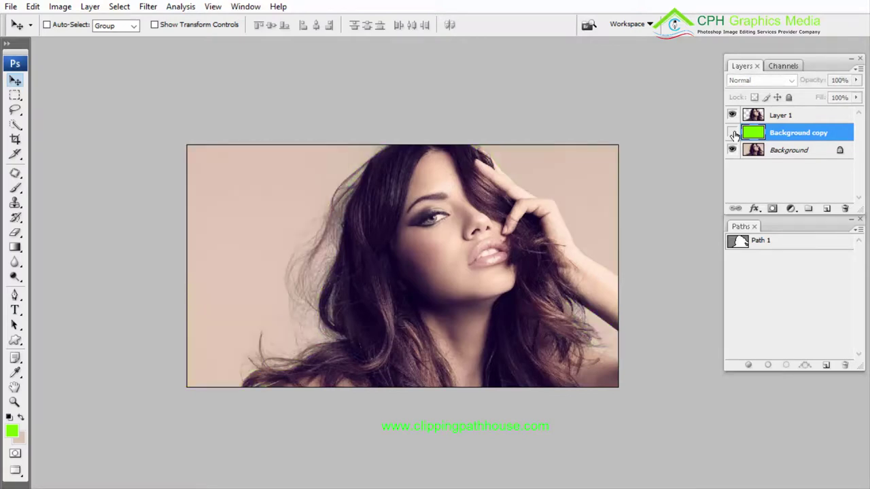